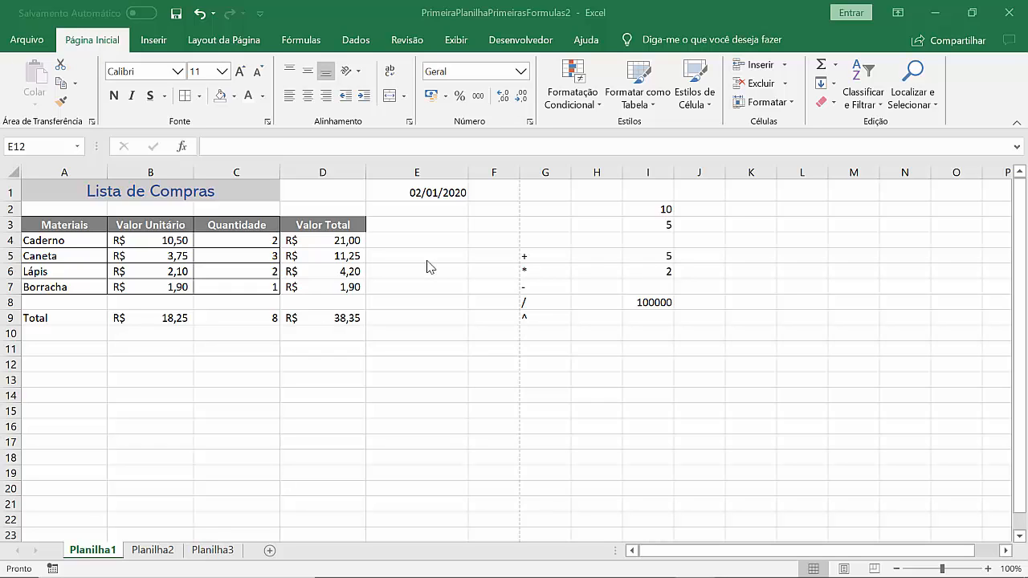
Add the percent operator % to the operator list in cell G10
left_click(551, 332)
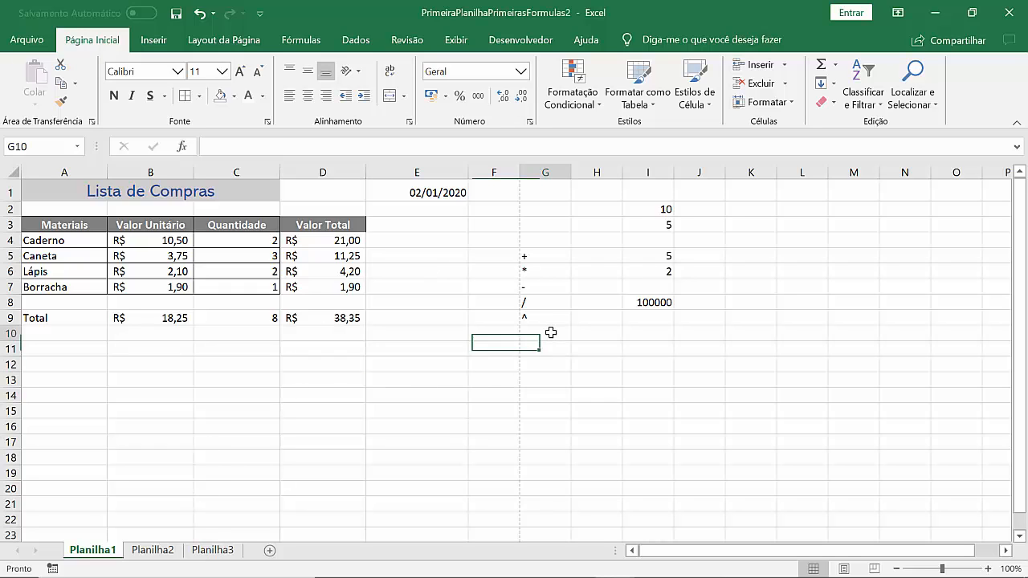
type("%")
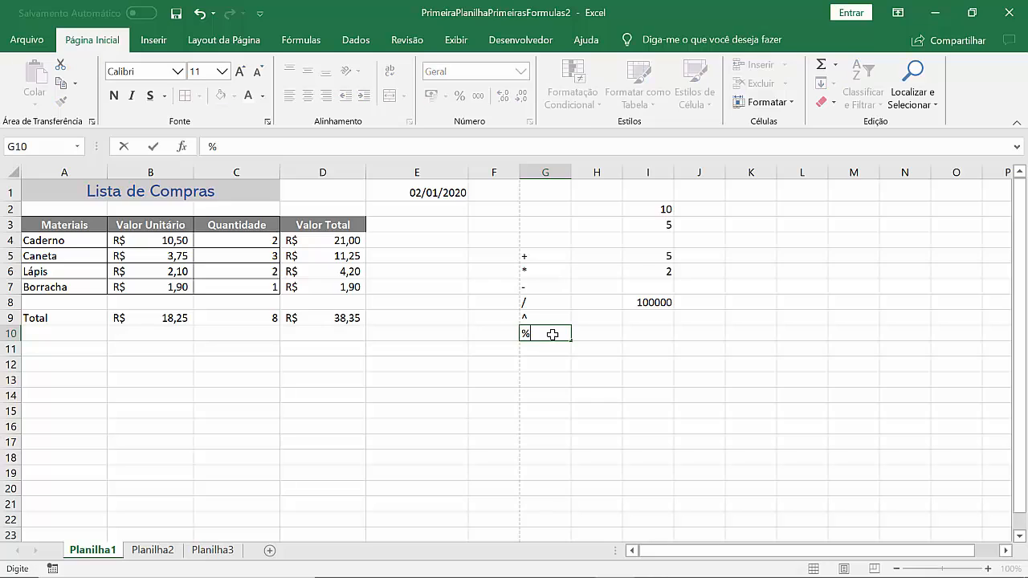
key("Return")
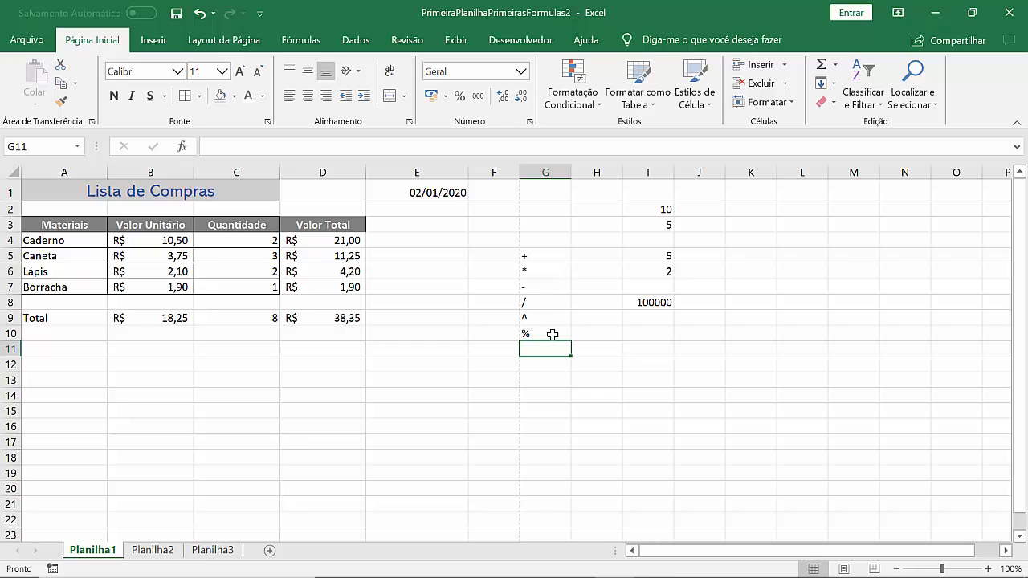
Enter the percentage formula =120*10% in cell I10, on the same row as the % operator
key("Right")
key("Right")
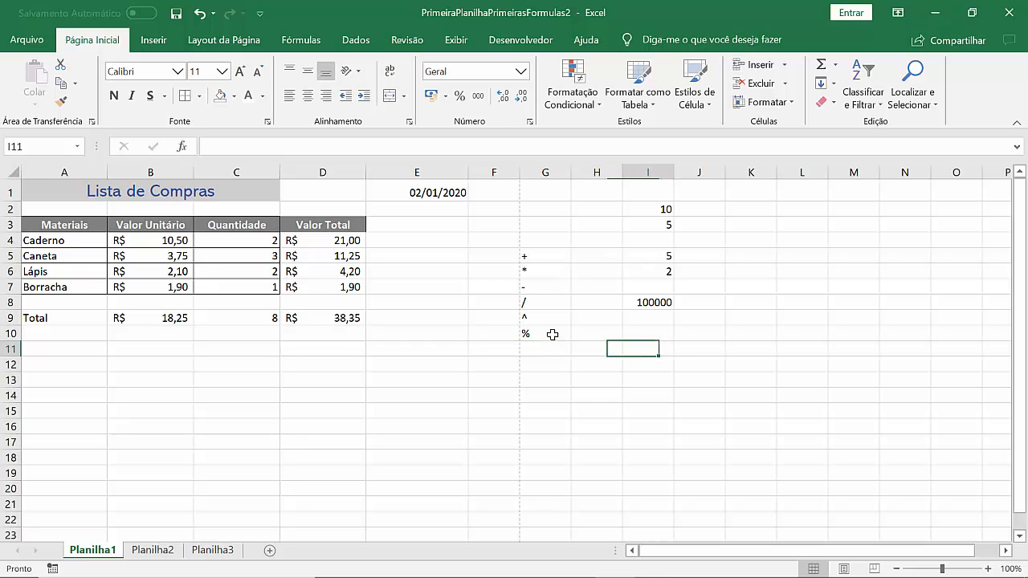
key("Up")
type("=")
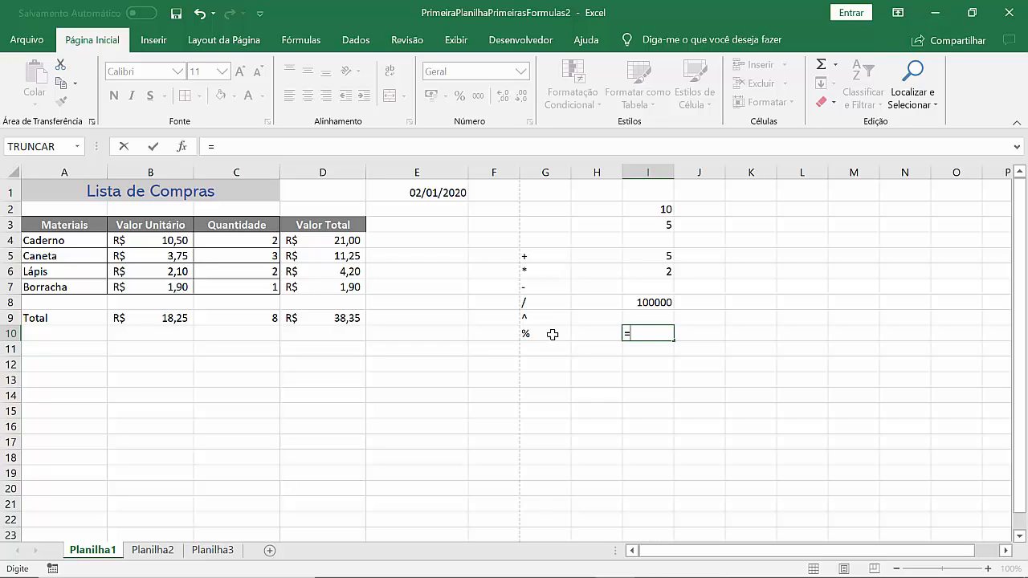
type("120*10%")
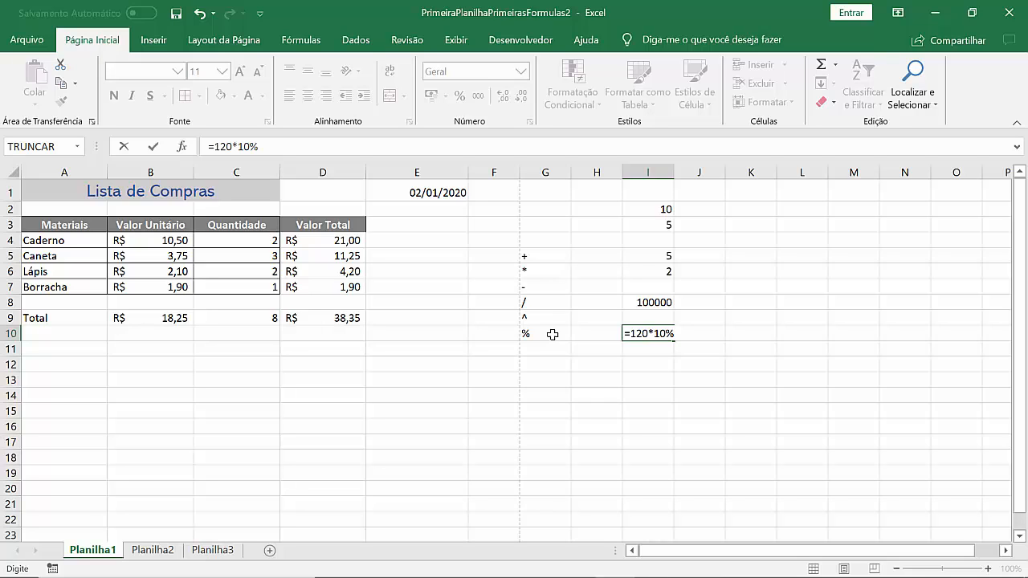
key("Return")
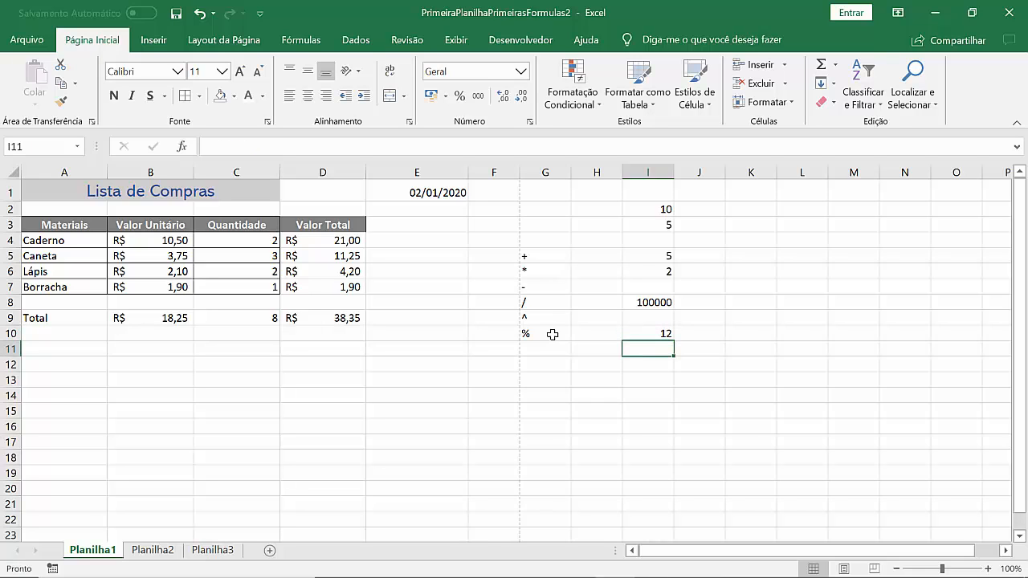
key("Up")
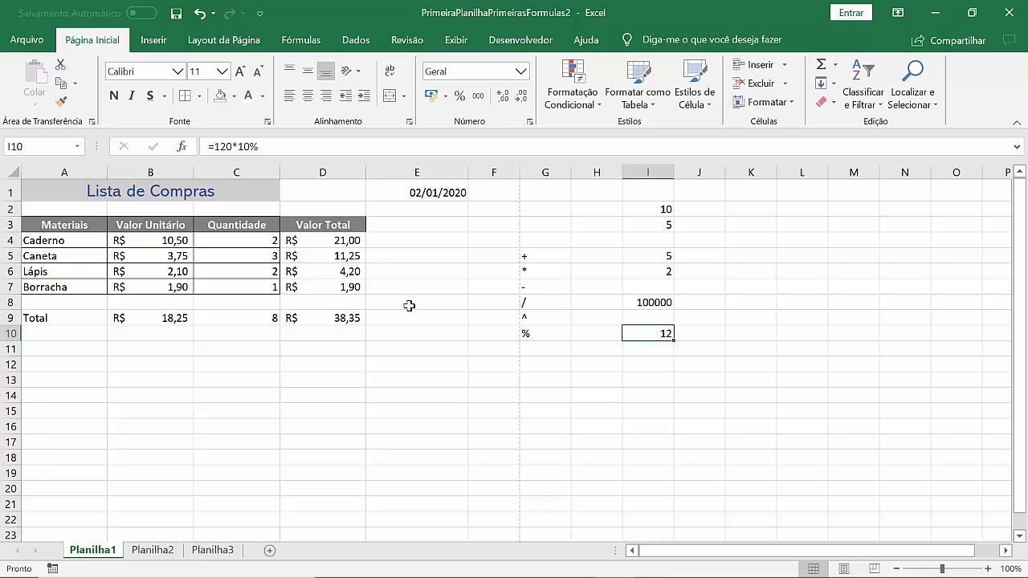
Set the unit price of Caderno in B4 to 9 and check its total formula in D4
left_click(177, 240)
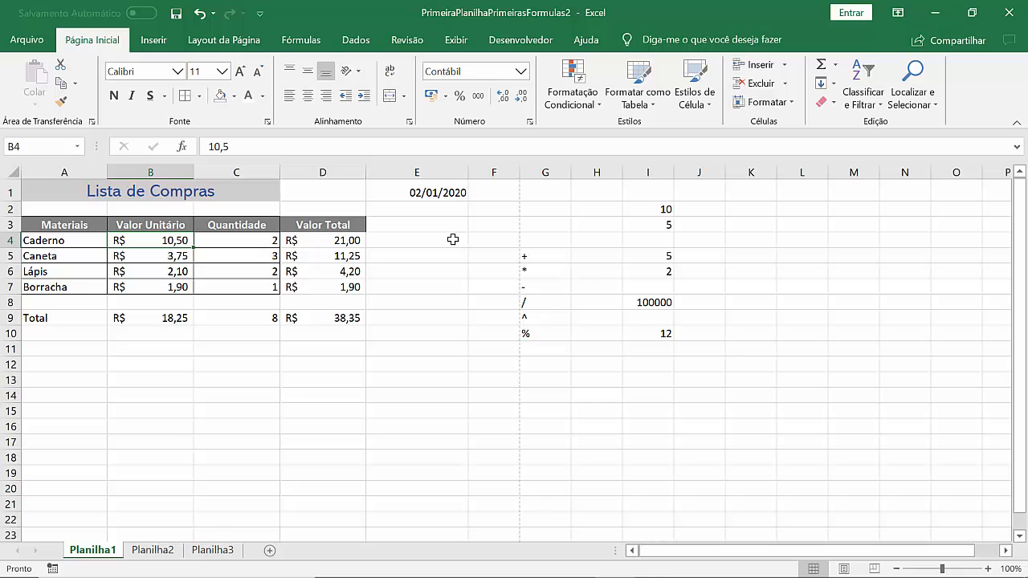
type("9")
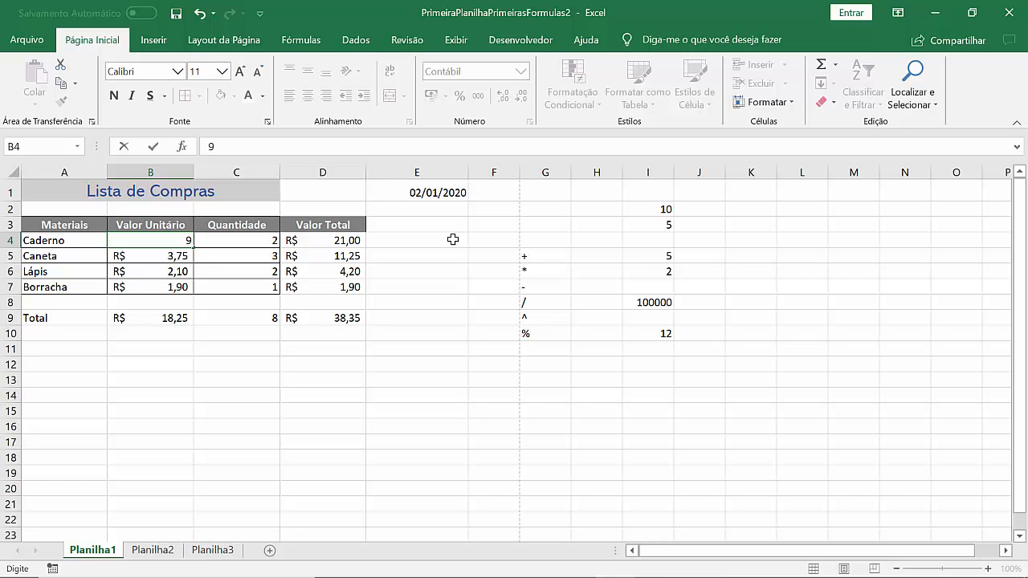
key("Return")
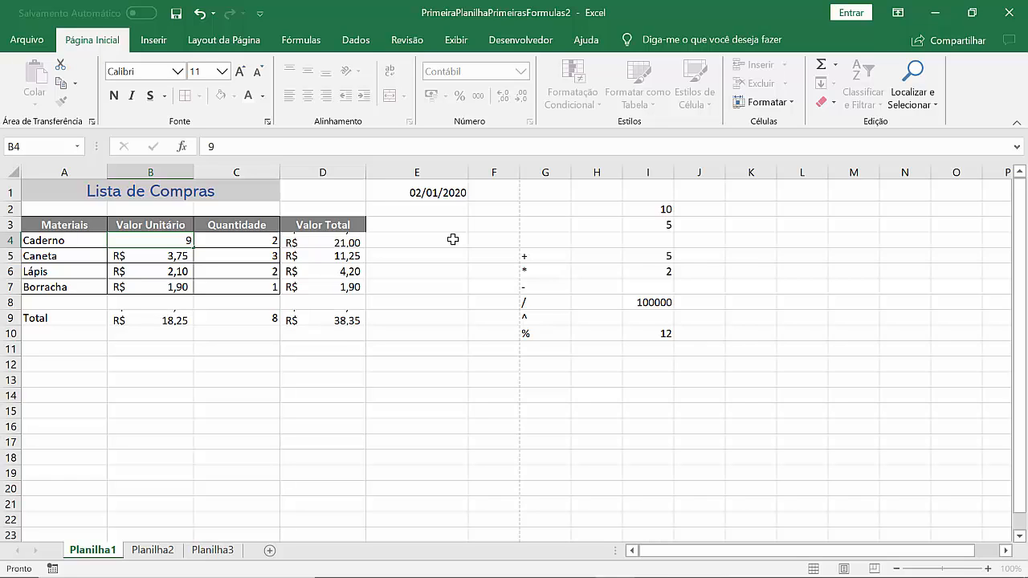
key("Up")
key("Right")
key("Right")
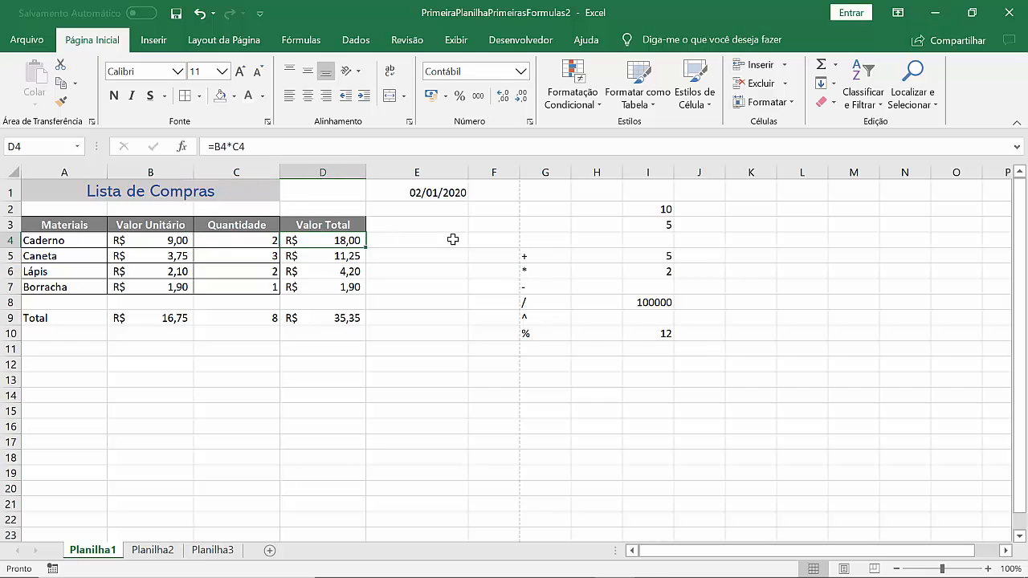
key("Down")
key("Left")
key("Left")
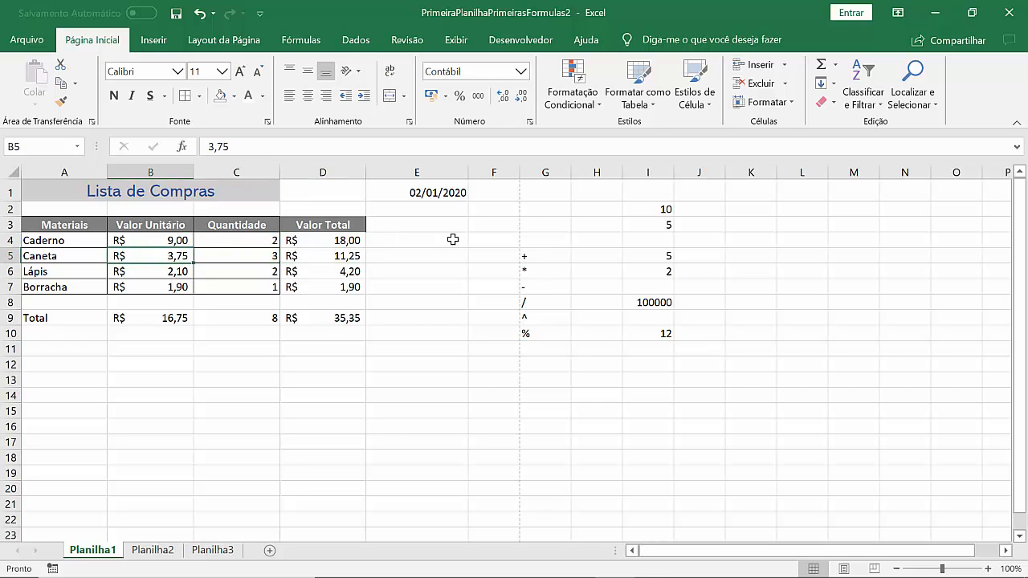
Set the unit price of Caderno in B4 to 8
key("Up")
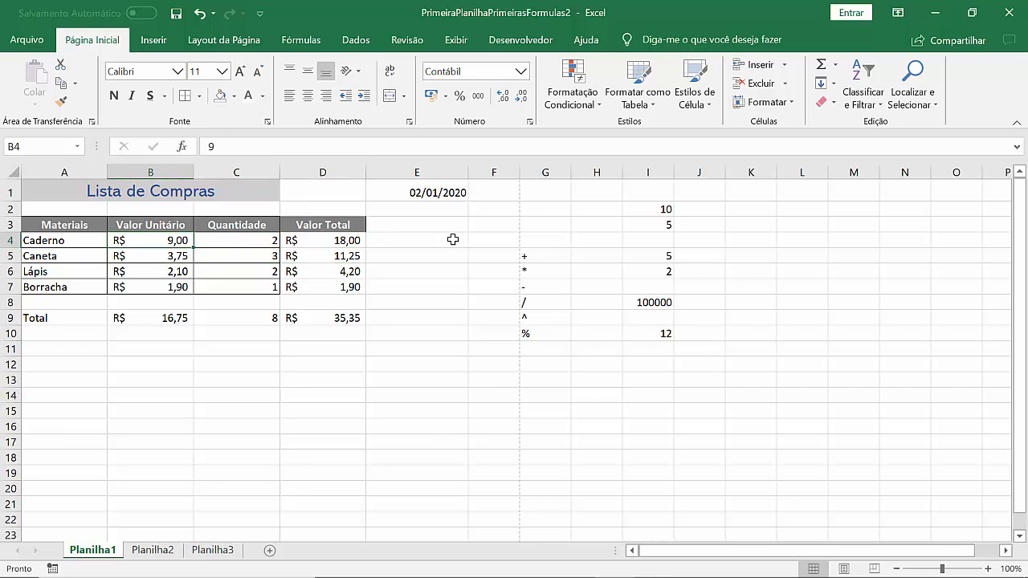
type("8")
key("Return")
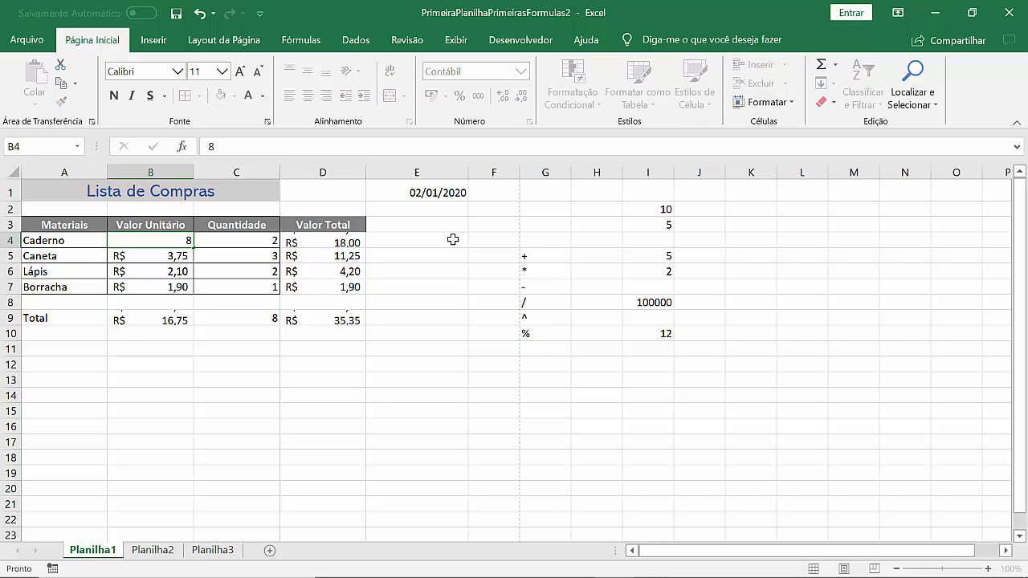
Set the unit price of Caderno in B4 to 11
key("Up")
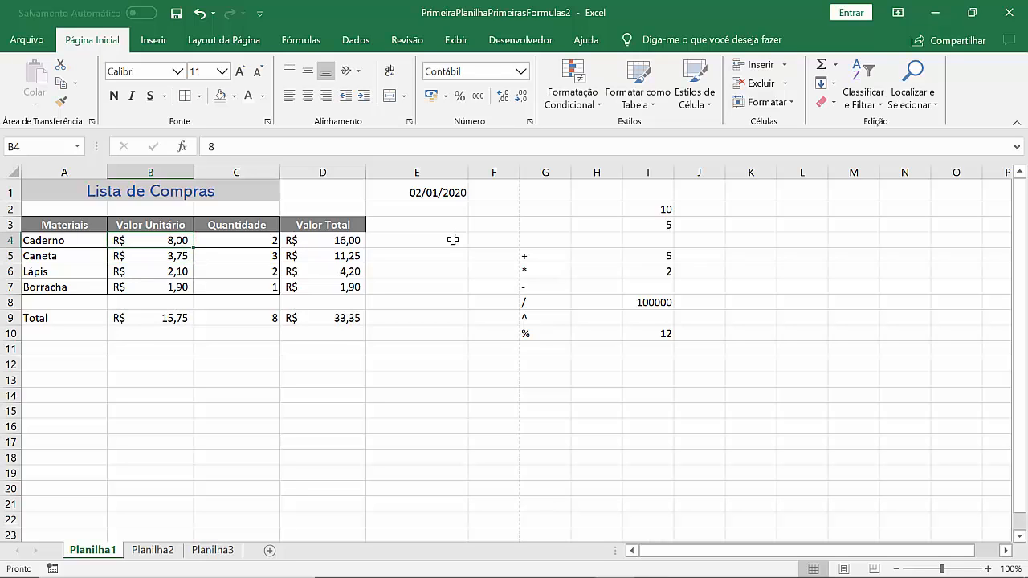
type("11")
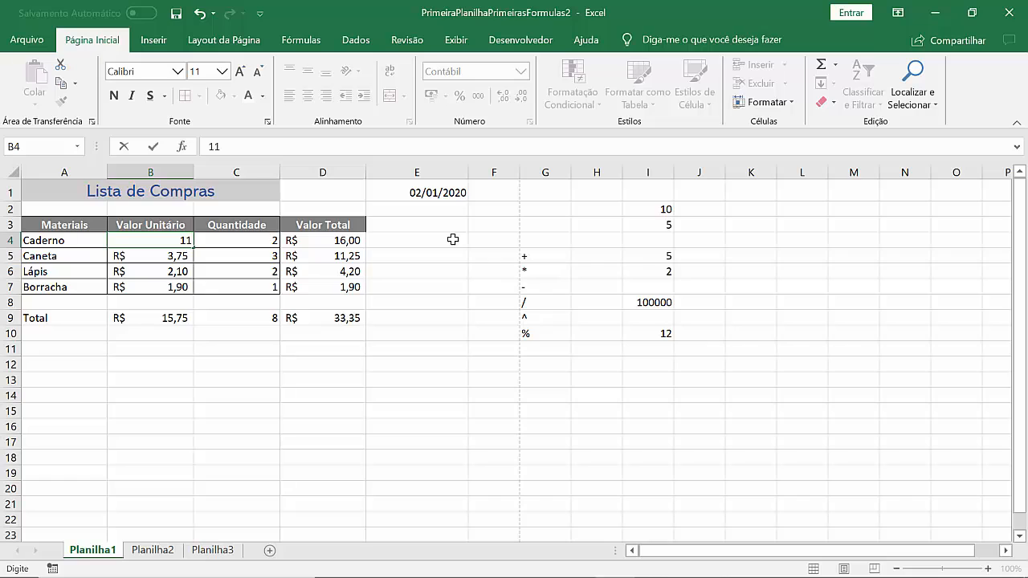
key("Return")
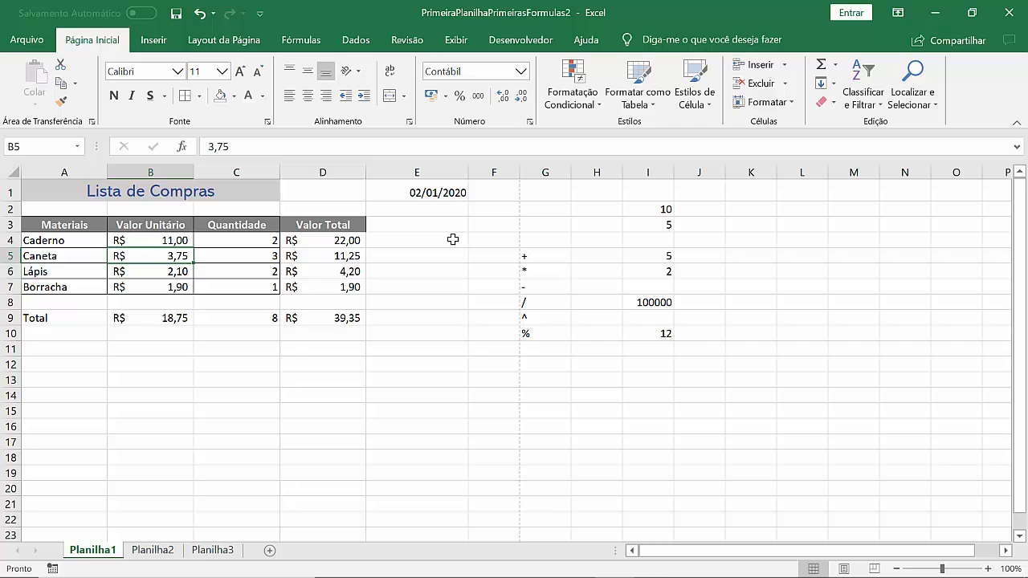
Clear the Valor Total formulas in D5:D7 and refill them by copying the D4 formula down
double_click(354, 256)
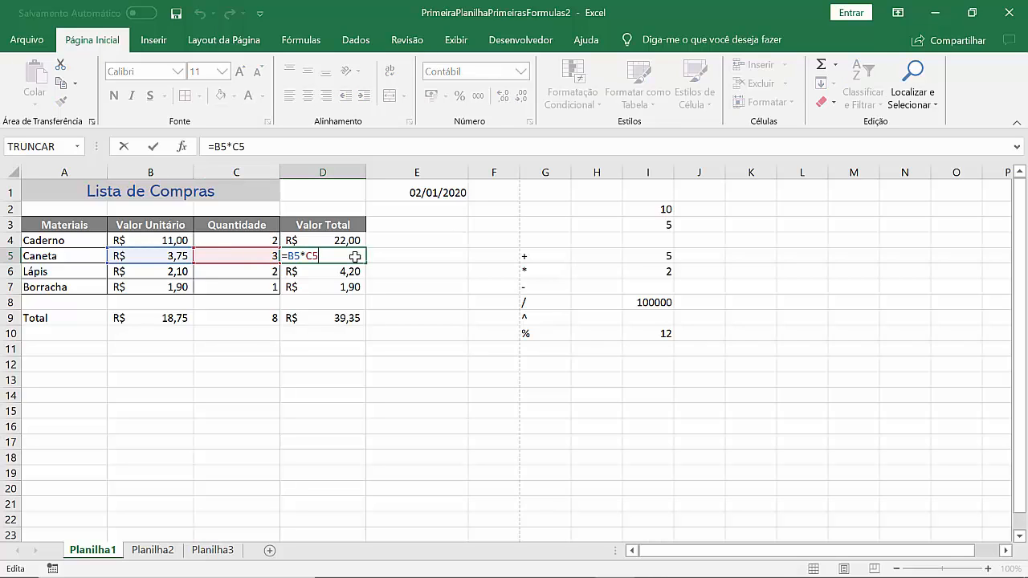
key("Escape")
key("Down")
key("Up")
key("shift+Down")
key("shift+Down")
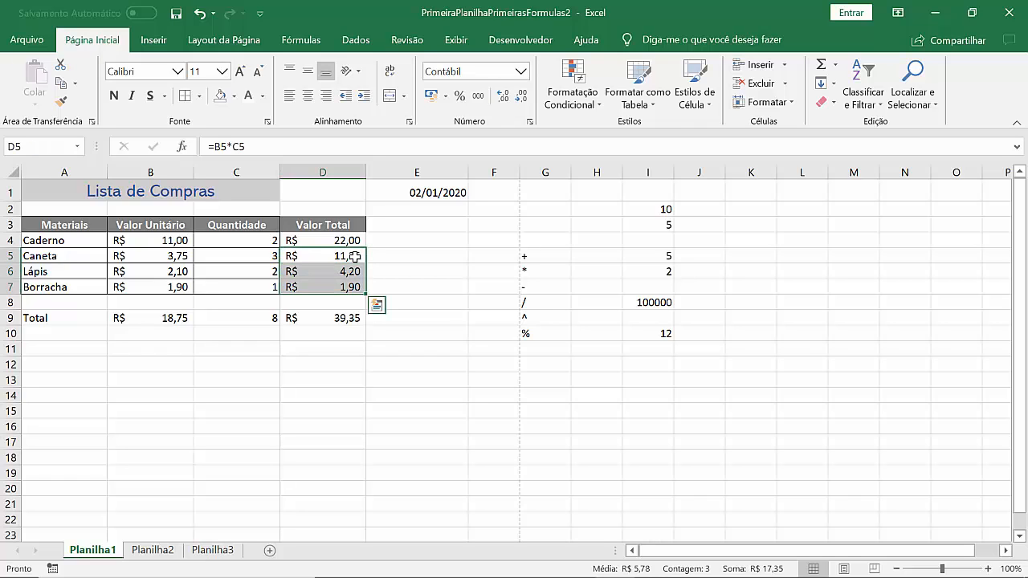
key("Delete")
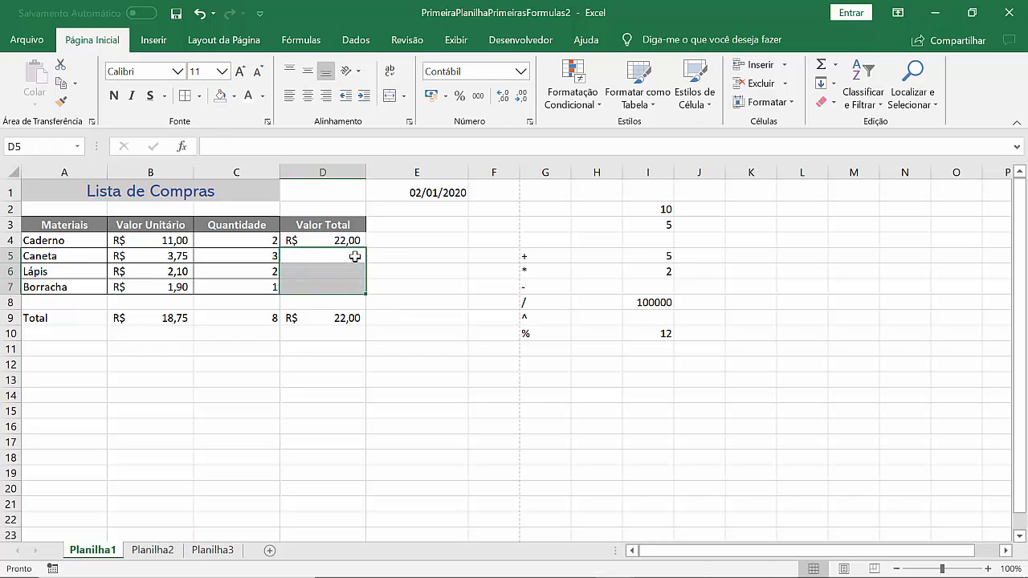
left_click(354, 239)
left_click_drag(366, 247, 369, 293)
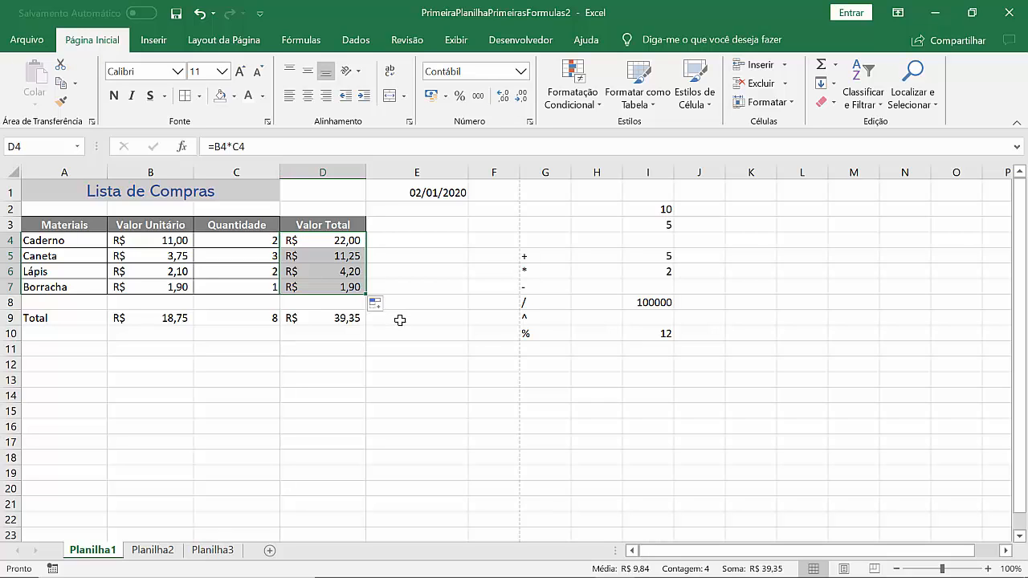
Insert a new column between the Valor Total column and the date column
key("Right")
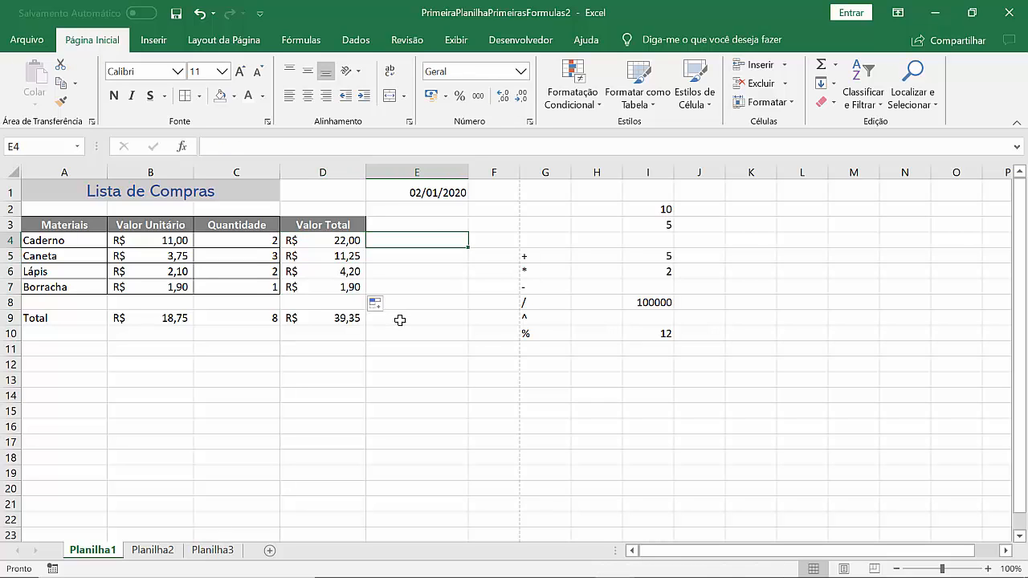
right_click(402, 166)
left_click(454, 289)
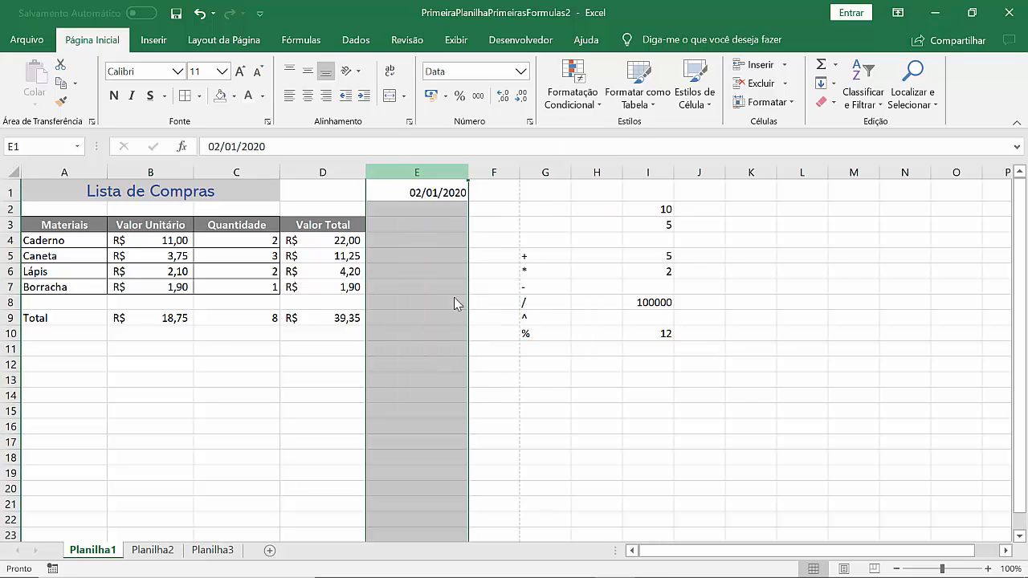
Enter the discount rate 7% in cell E1 of the new column
left_click(408, 224)
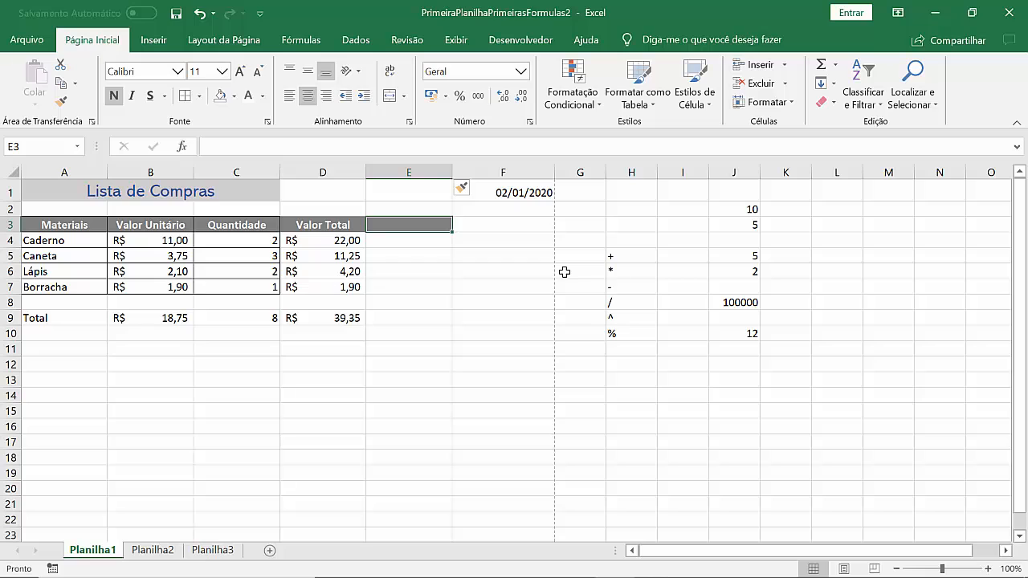
key("Up")
key("Up")
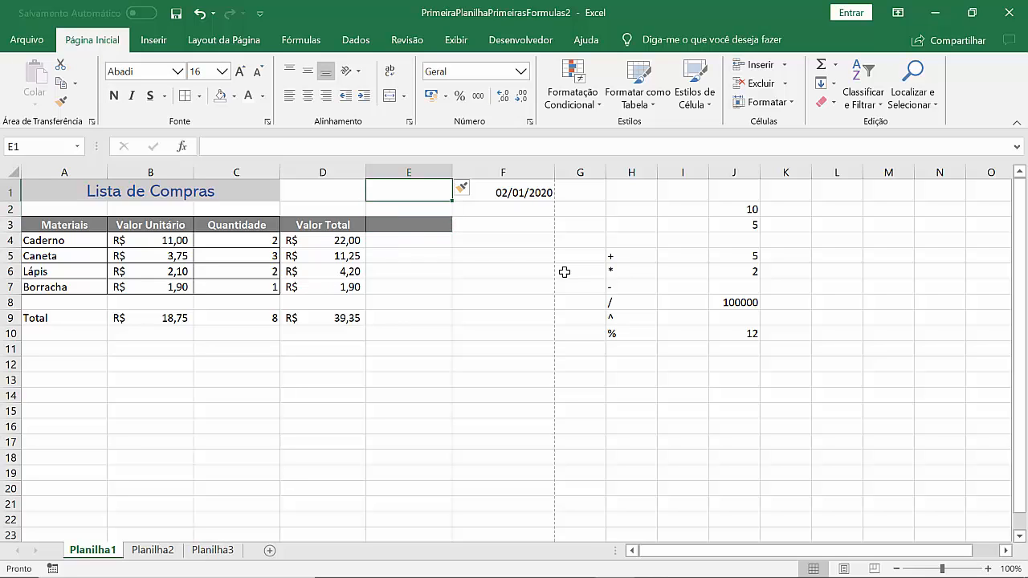
type("7%")
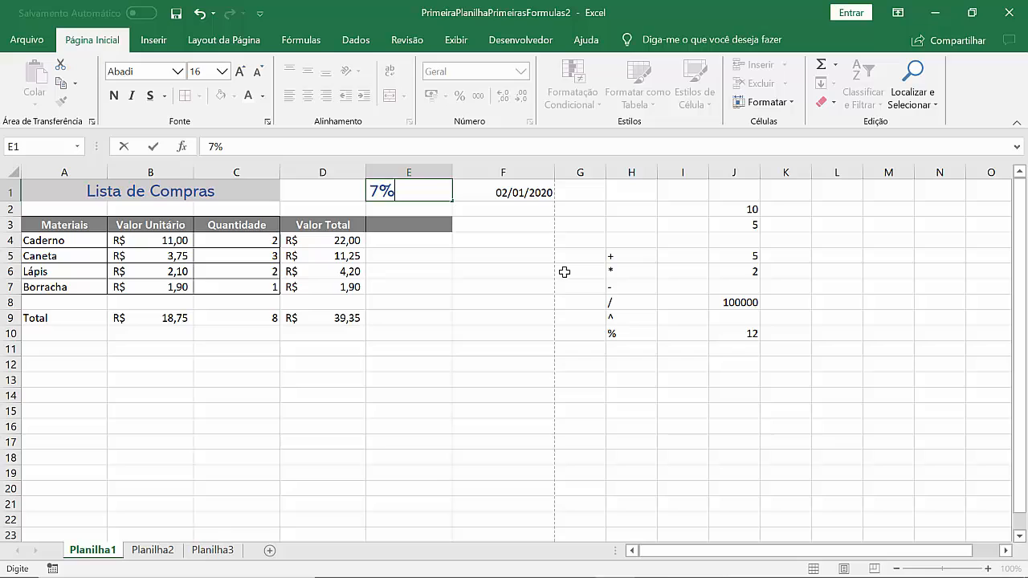
key("Return")
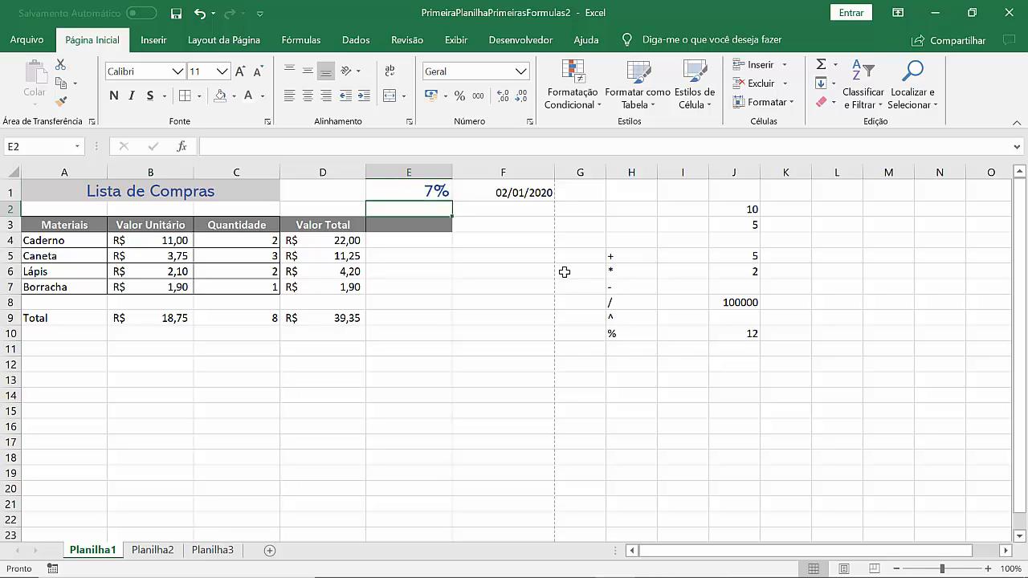
Enter the header "Valor com Desconto" in E3 and fit column E's width to it
key("Down")
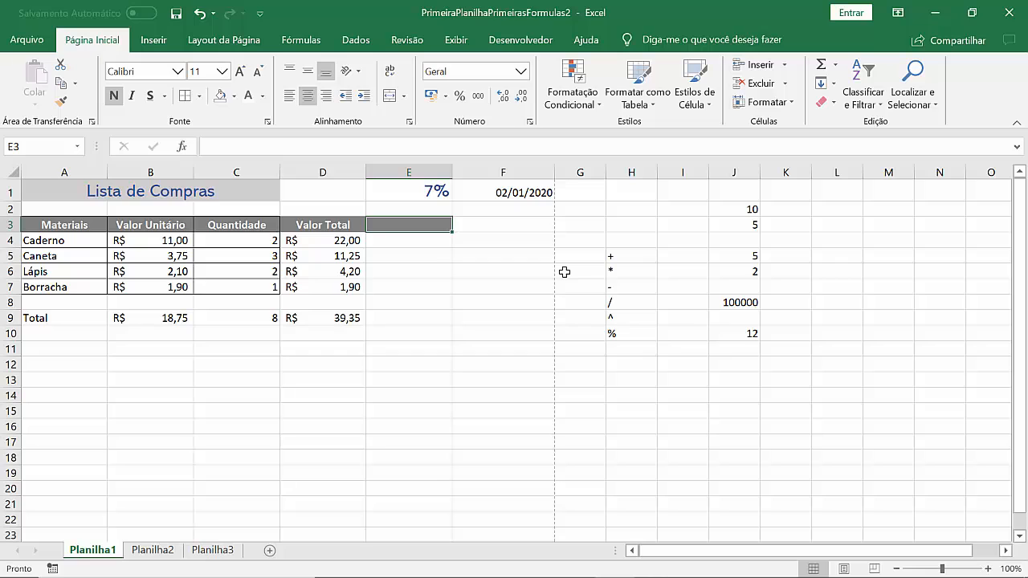
type("Valo")
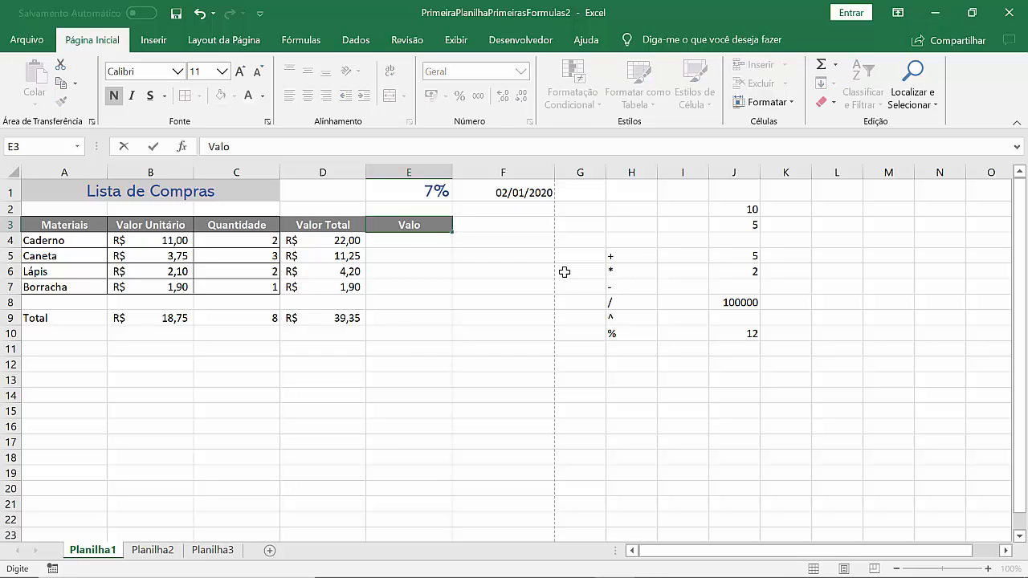
type("r com Descont")
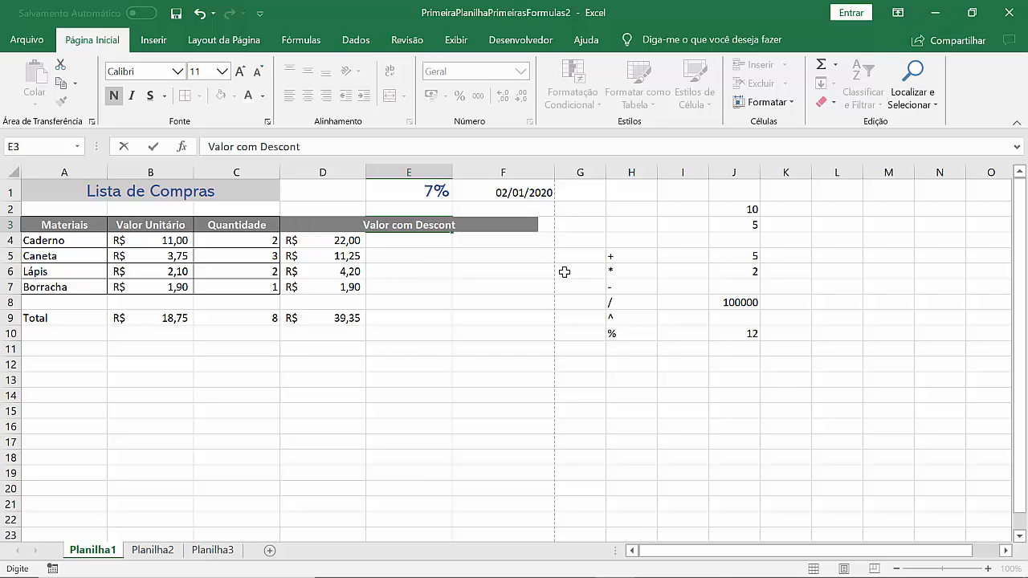
type("o")
key("Return")
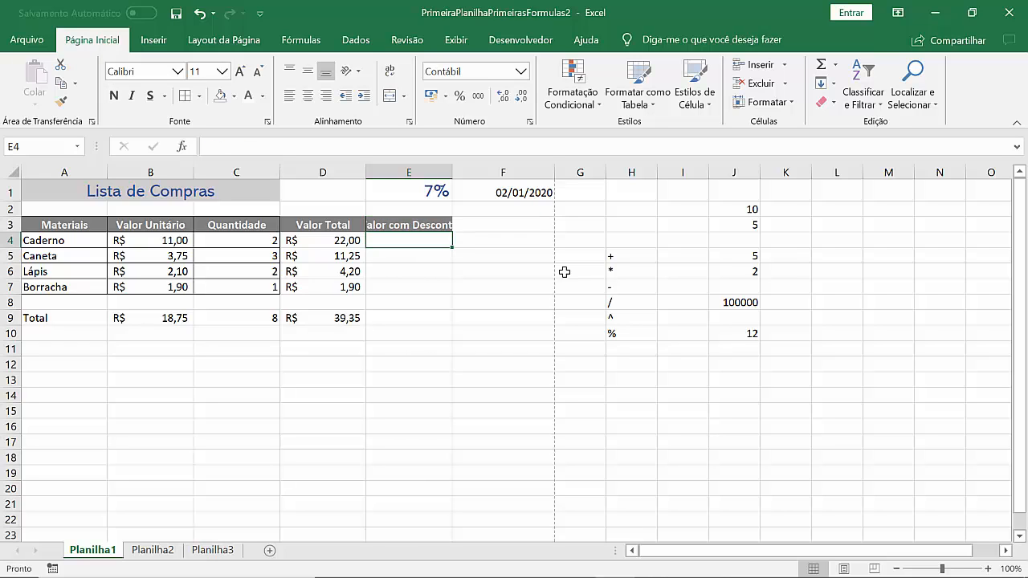
double_click(454, 176)
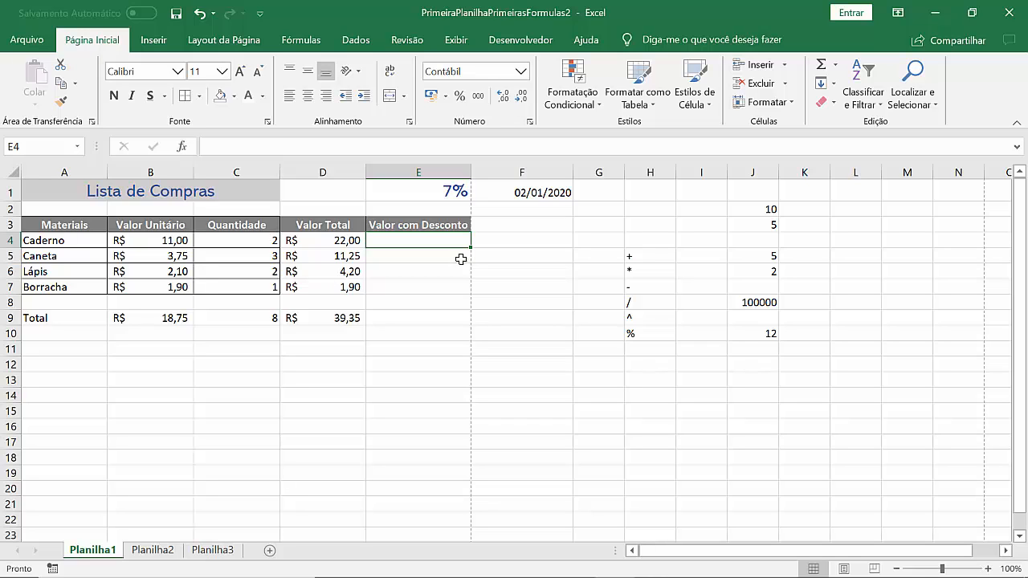
Examine the Caderno total in D4 and the discount rate in E1, ending on cell E4
key("Left")
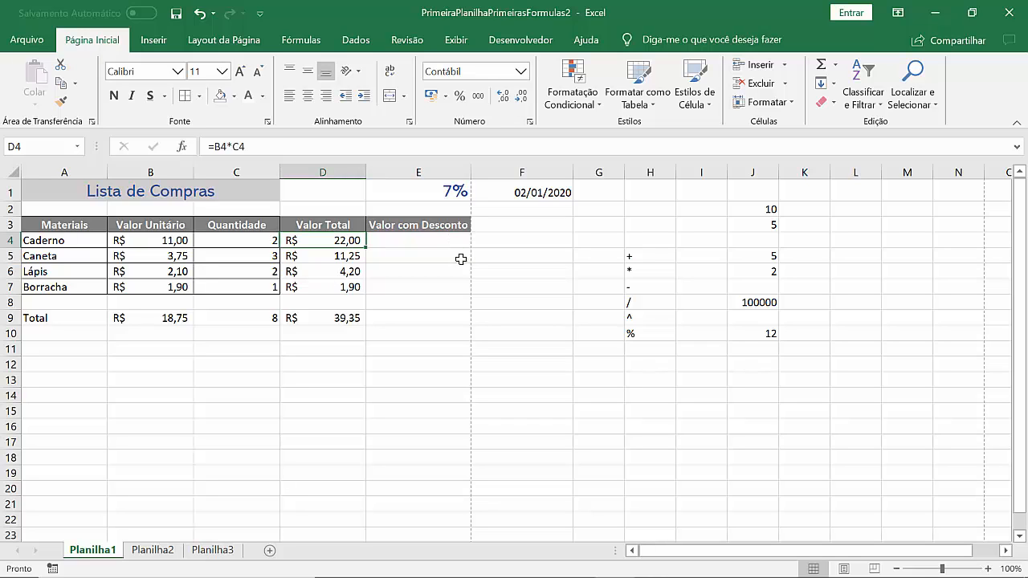
key("Right")
key("Up")
key("Up")
key("Up")
key("Down")
key("Down")
key("Down")
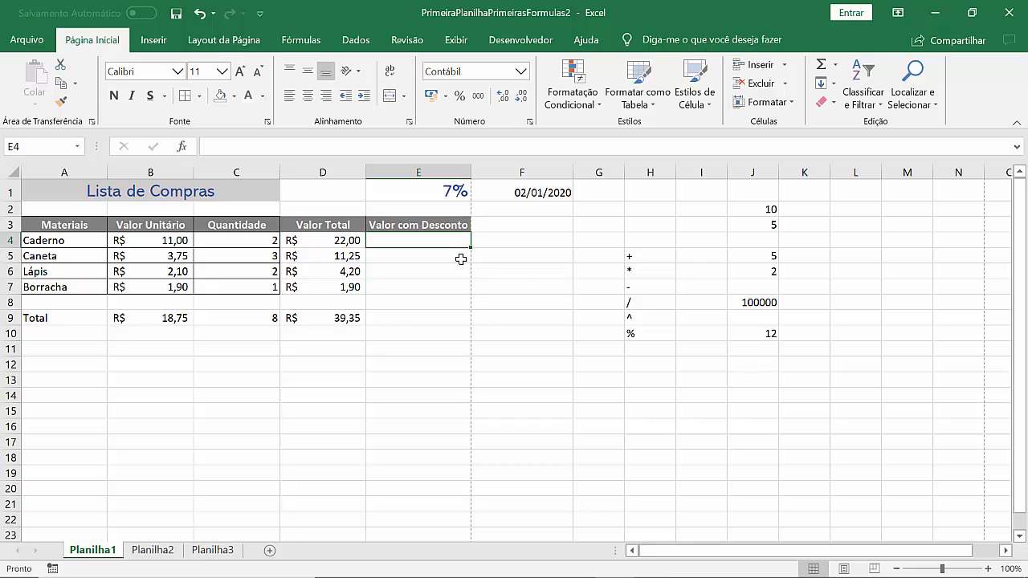
Enter the formula =D4*E1 in E4 to multiply the Caderno total by the discount rate
type("=")
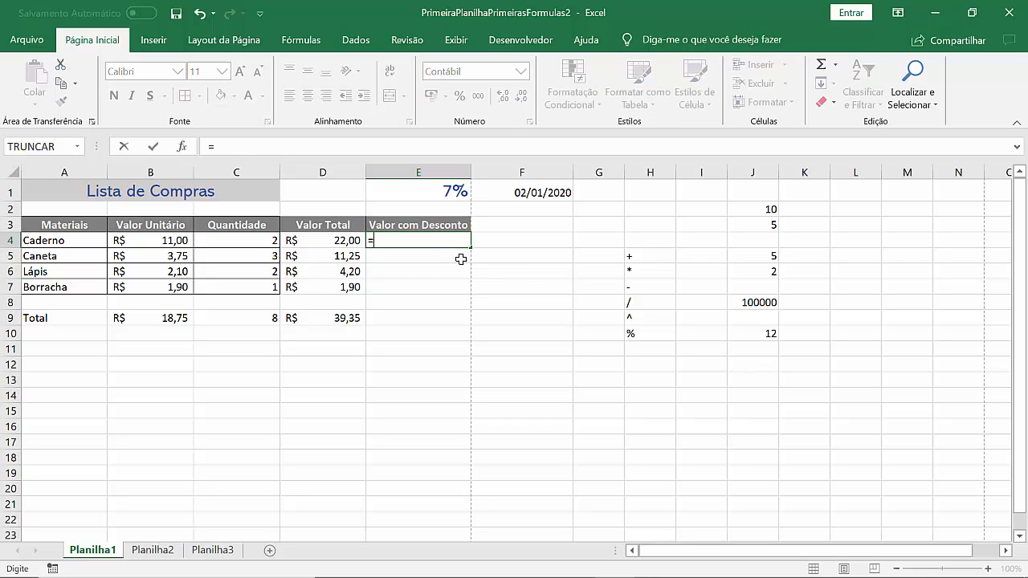
left_click(342, 243)
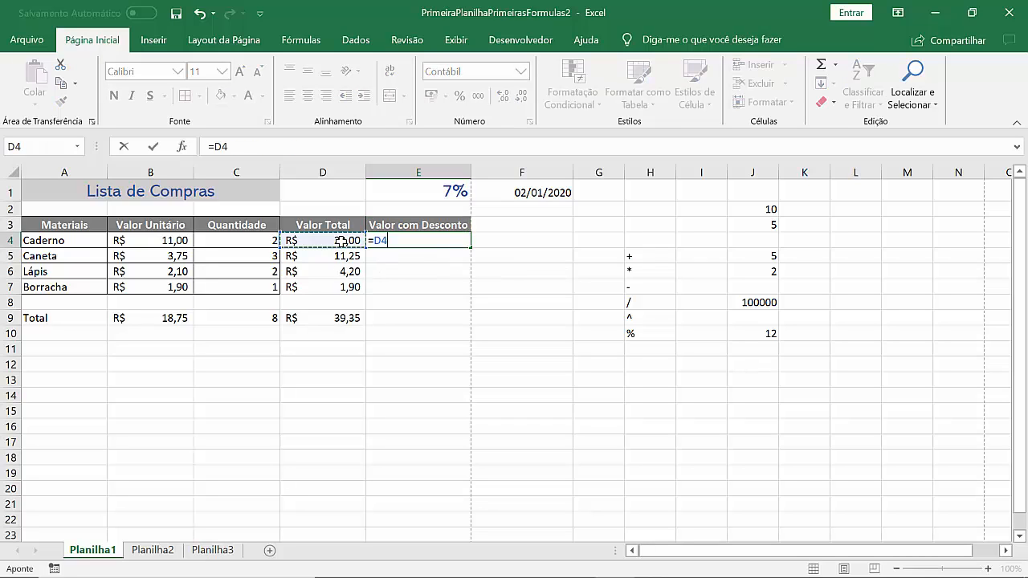
type("*")
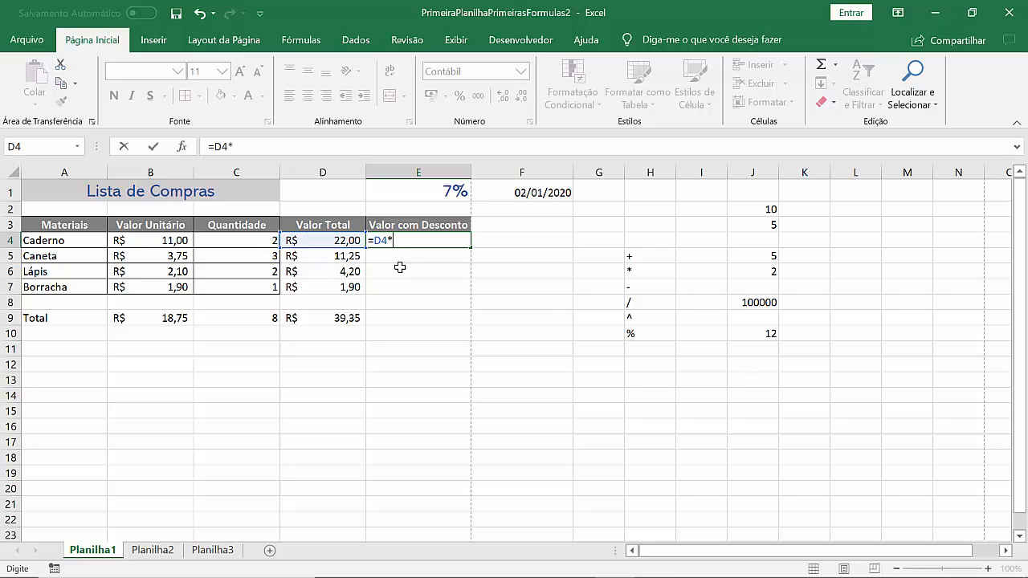
left_click(450, 194)
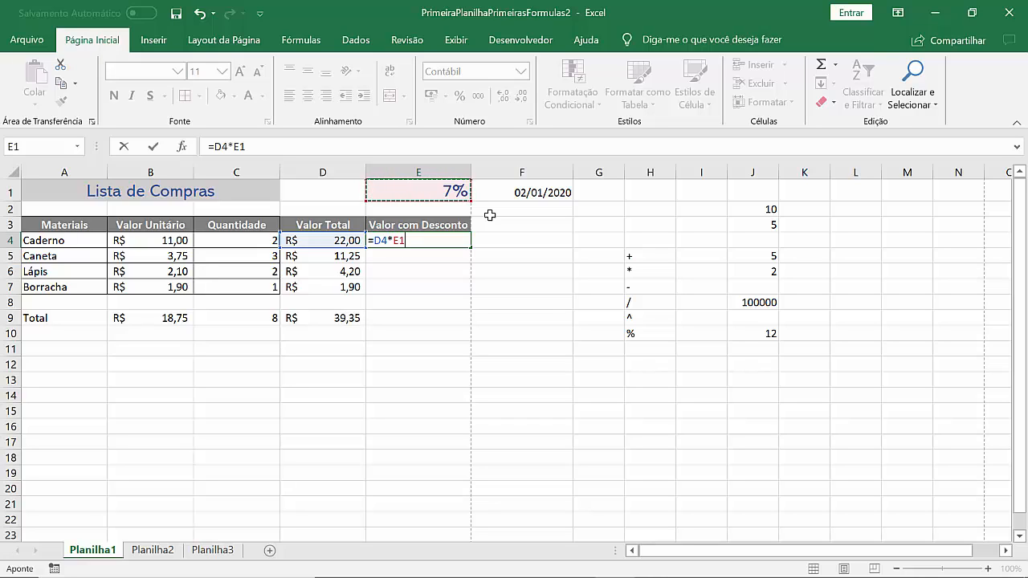
type("%")
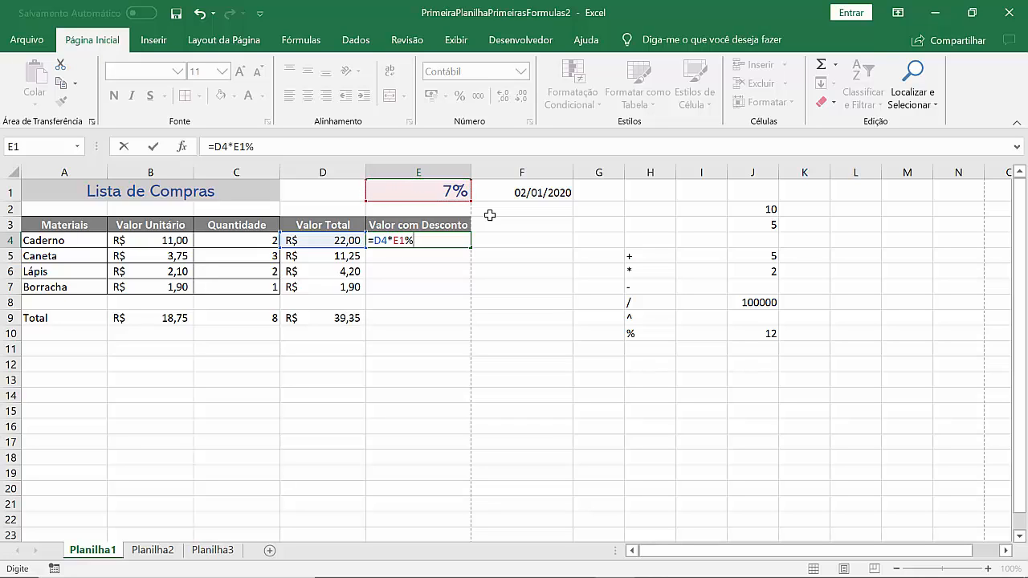
key("BackSpace")
key("Return")
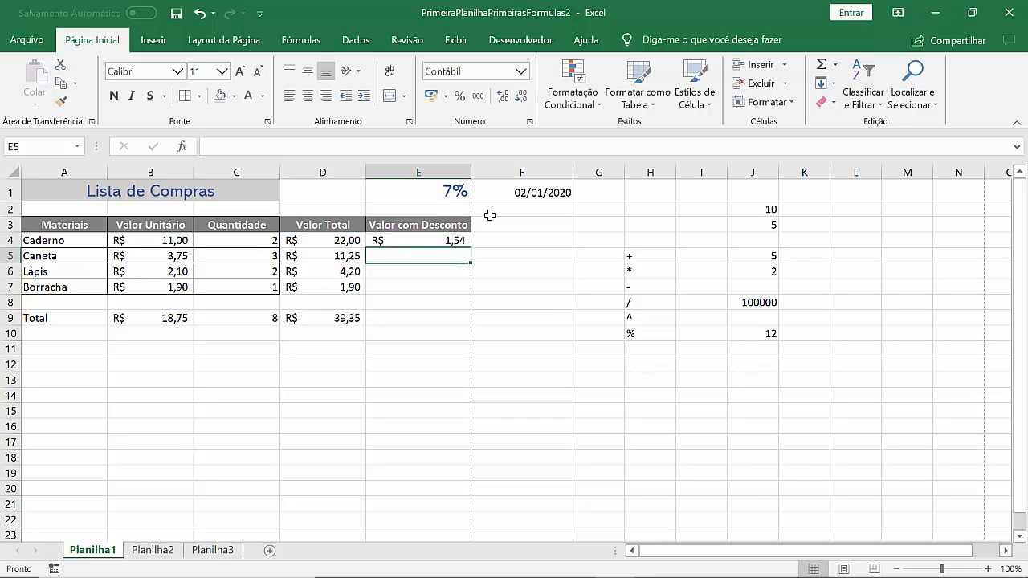
Fill the formula from E4 down to the Borracha row in E7
key("Up")
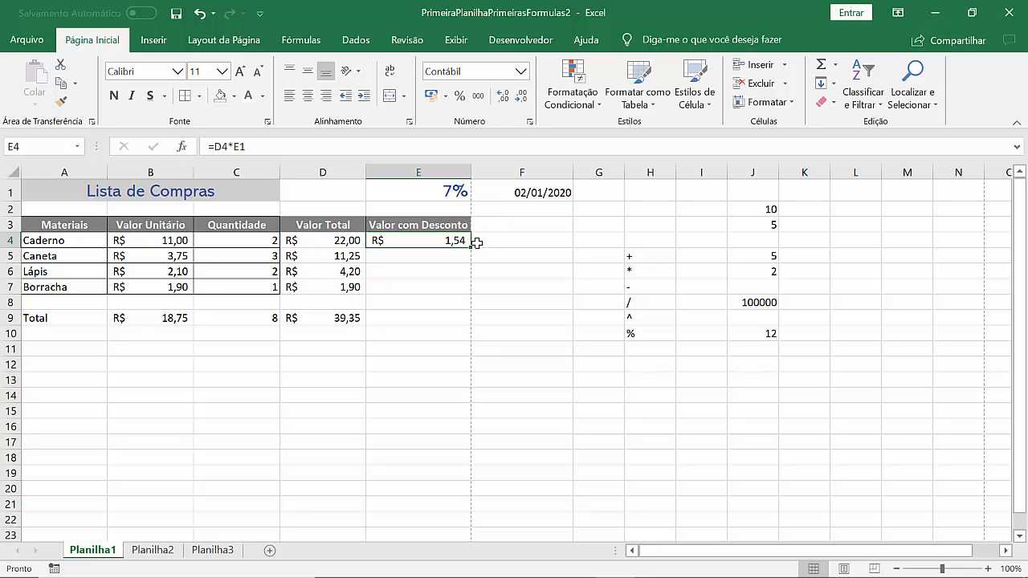
left_click_drag(472, 251, 472, 287)
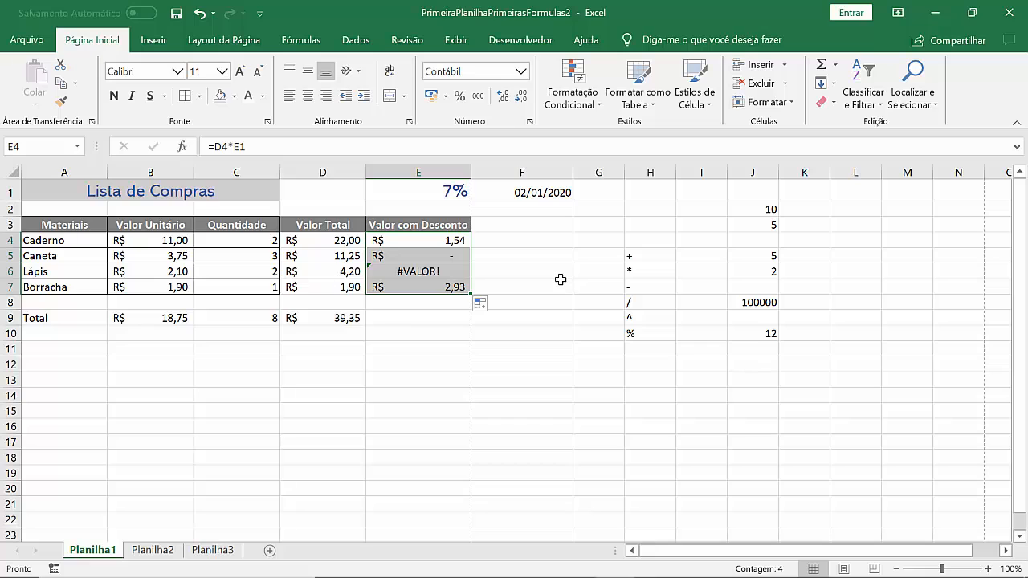
Examine how the Valor Total formulas reference their own rows from D4 down to D7
key("Up")
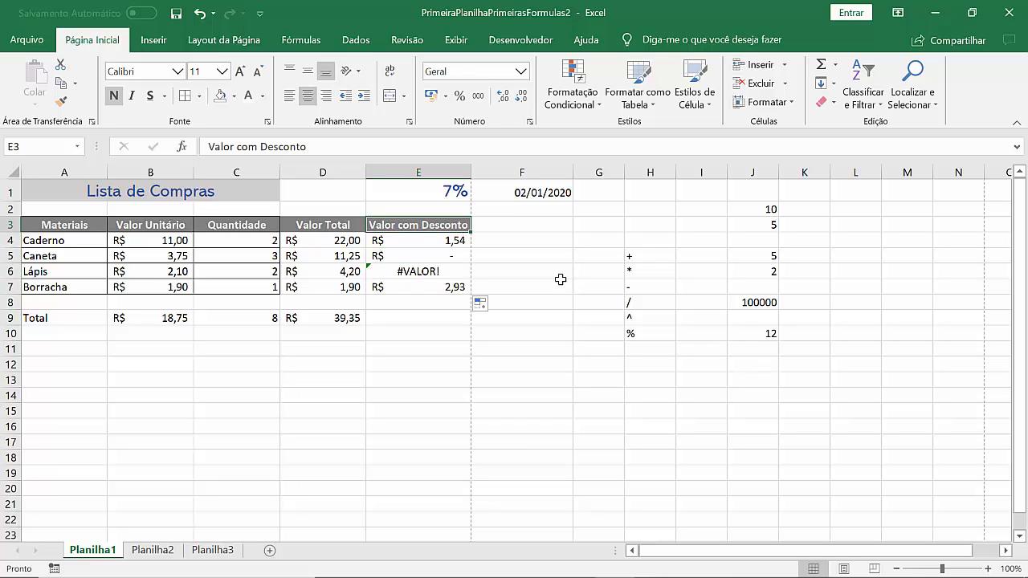
key("Down")
key("Left")
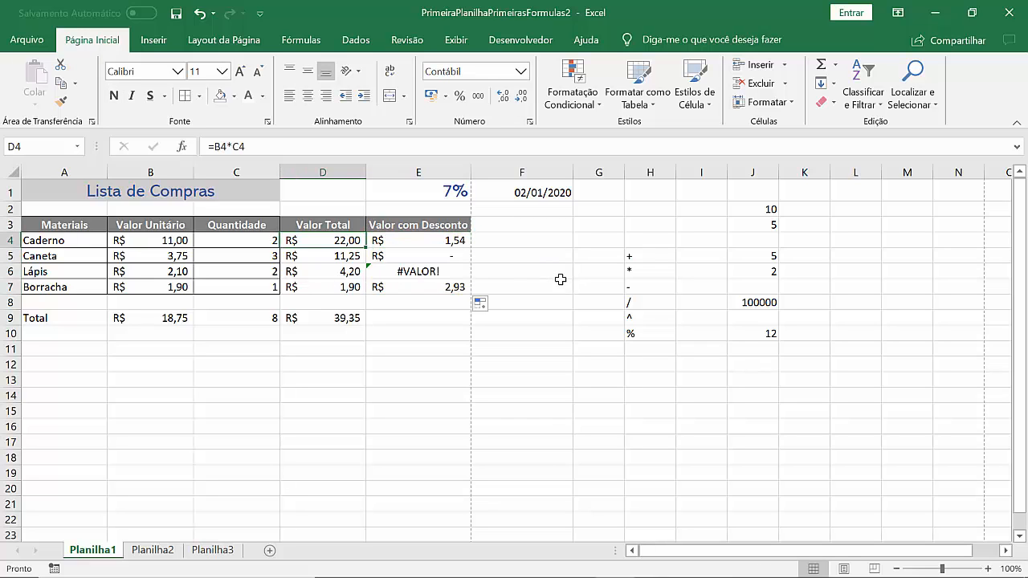
key("Down")
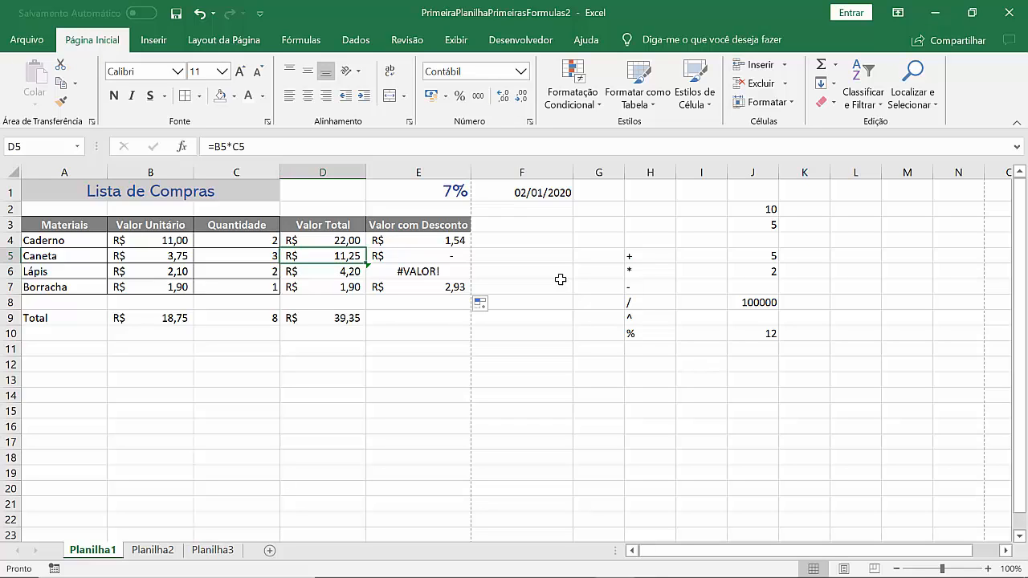
key("Up")
key("Down")
key("Up")
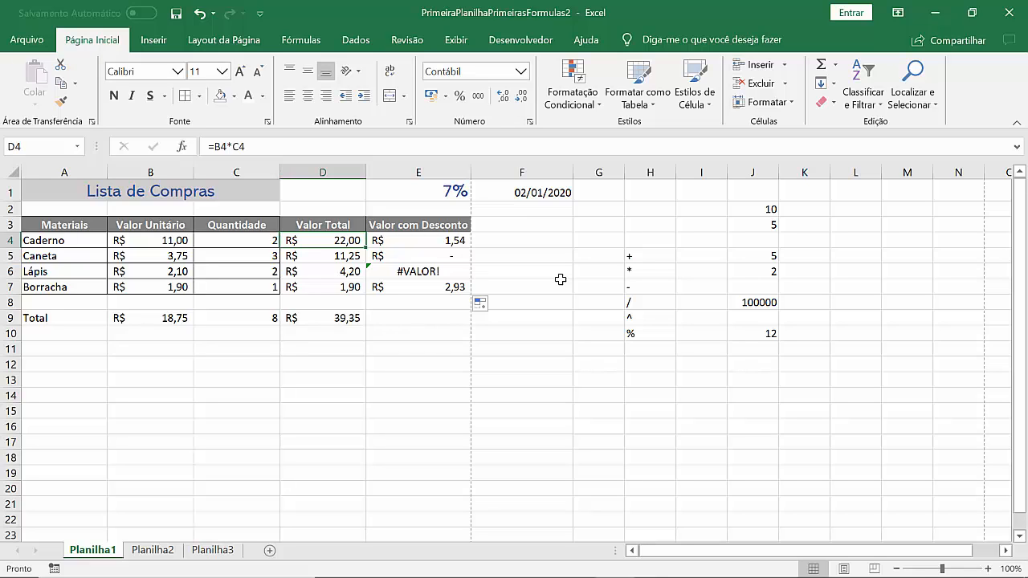
key("Down")
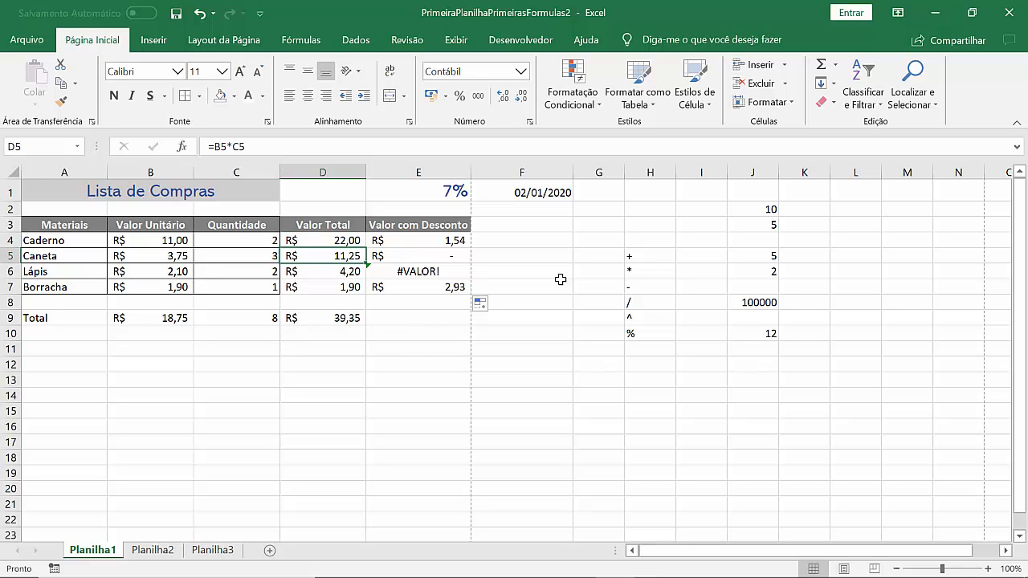
key("Down")
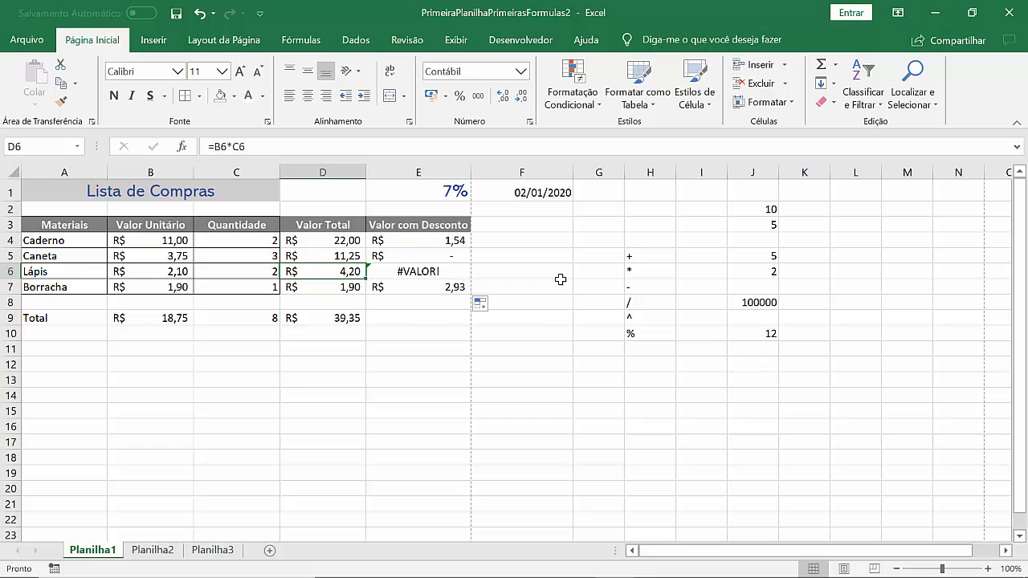
key("Down")
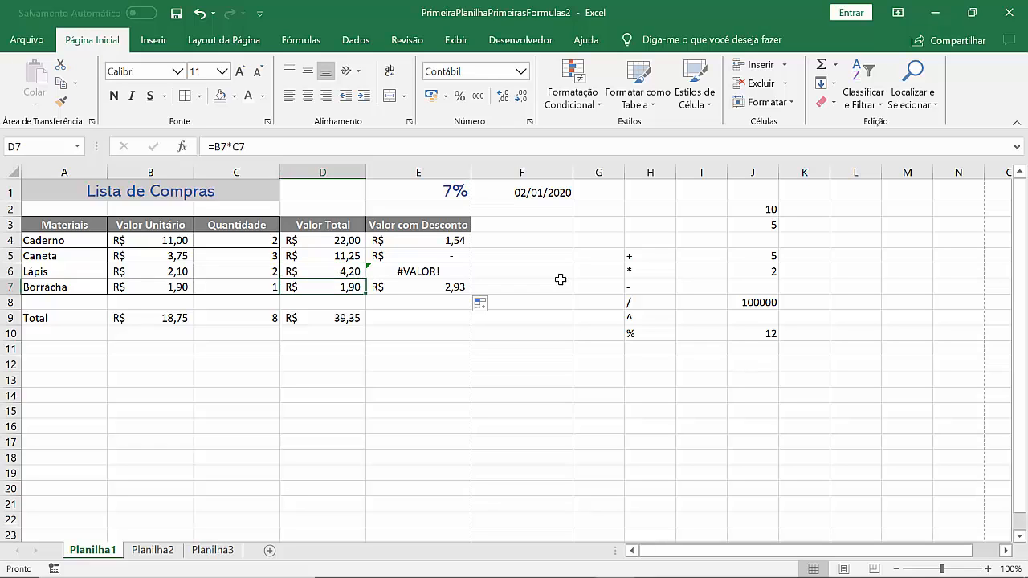
Compare the formulas in E4 and E5 to see which discount rate cell each one references
key("Right")
key("Up")
key("Up")
key("Up")
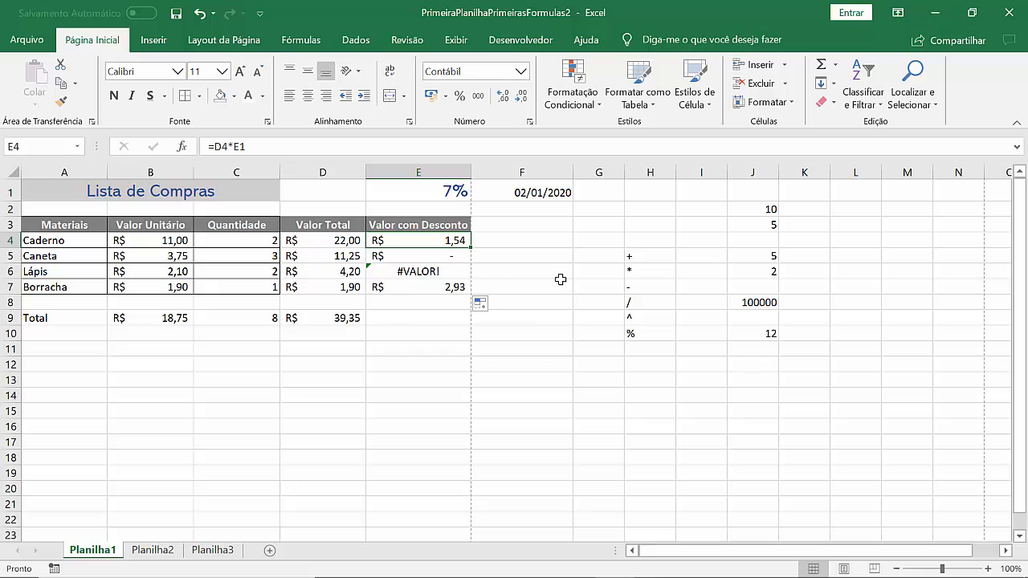
key("Down")
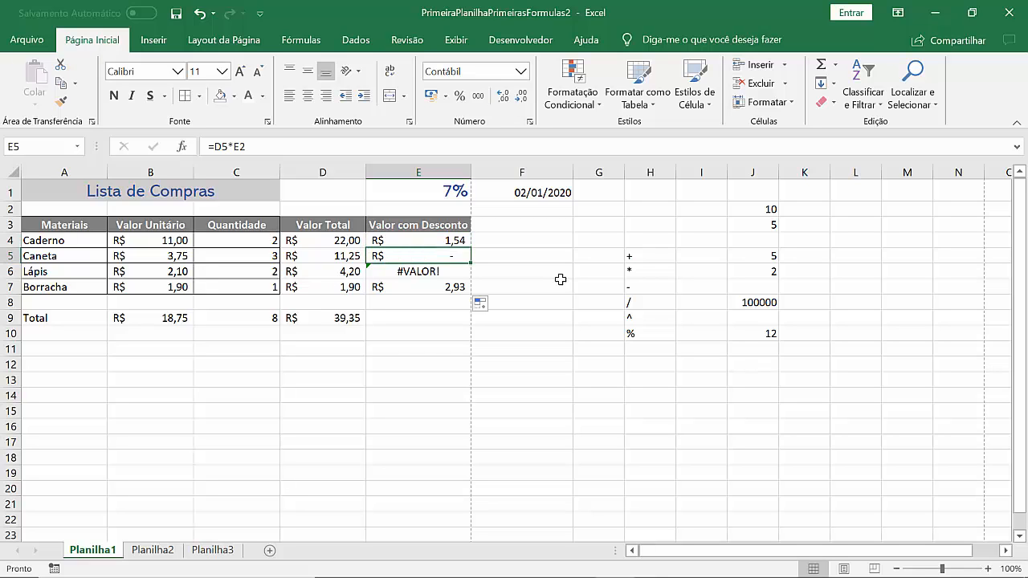
key("Left")
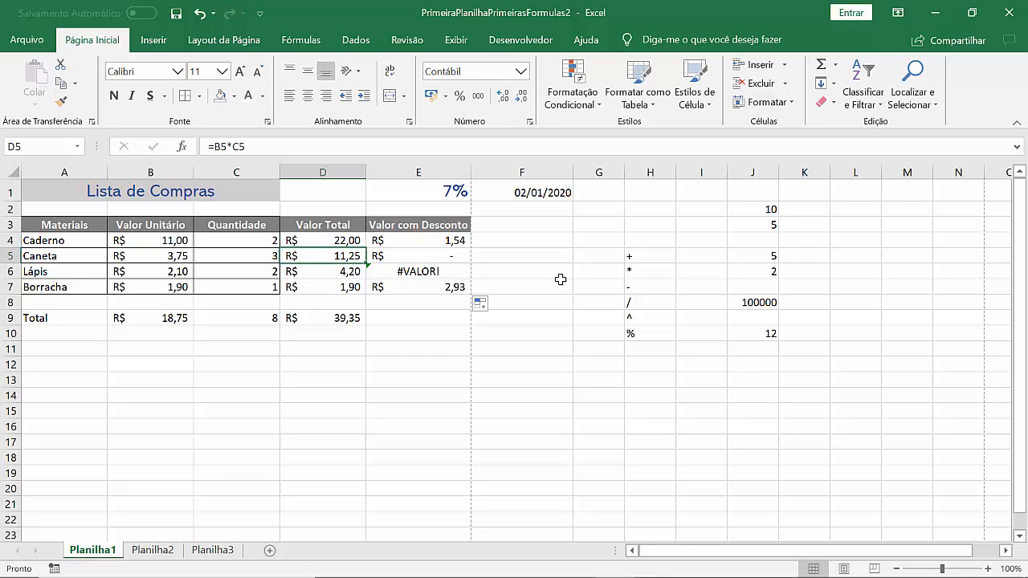
key("Right")
key("Up")
key("Up")
key("Up")
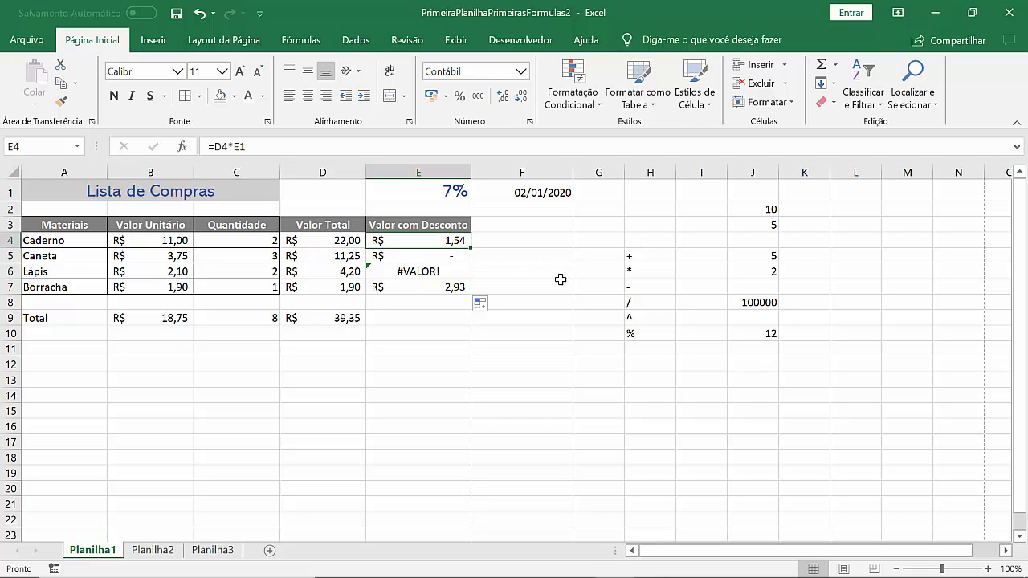
Examine the references in the Lápis and Borracha discount formulas in E6 and E7, returning to E4
key("Down")
key("Down")
key("Down")
key("Down")
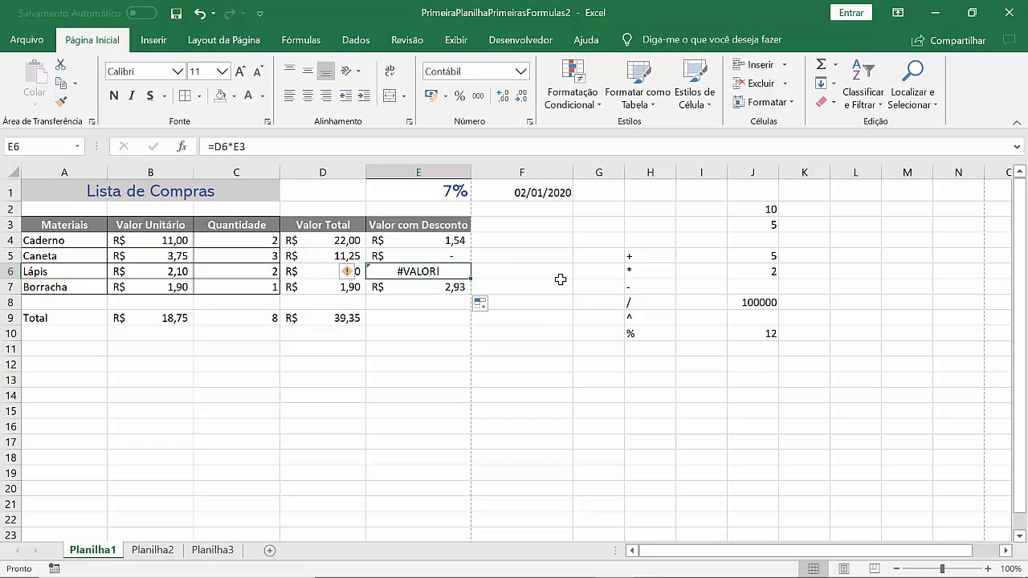
key("Left")
key("Right")
key("Up")
key("Up")
key("Up")
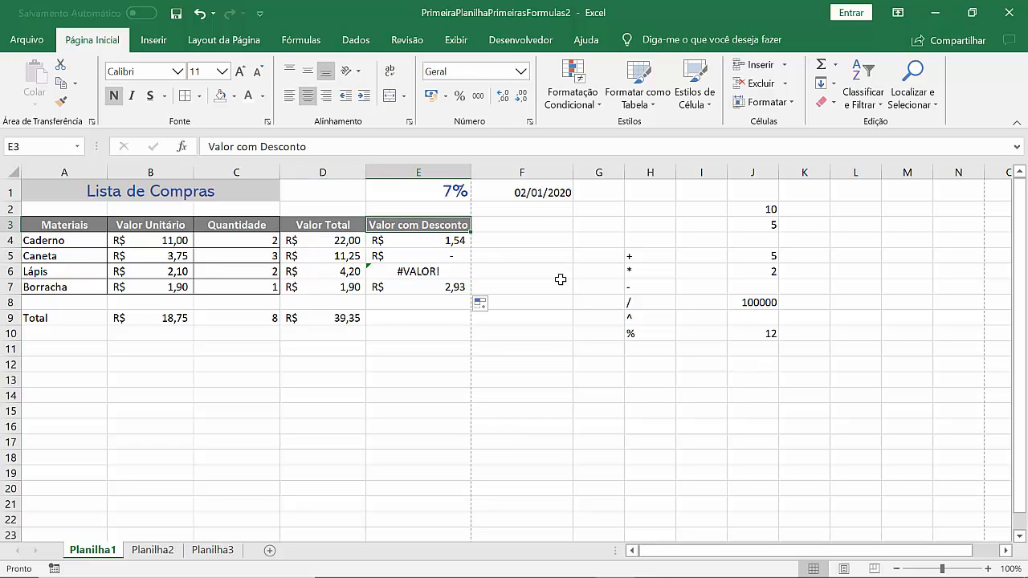
key("Down")
key("Down")
key("Down")
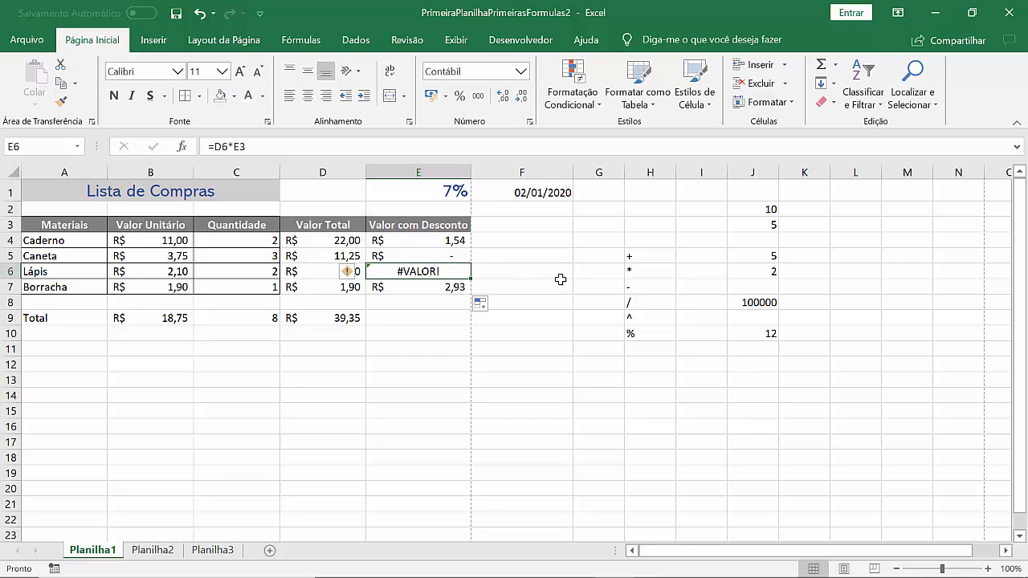
key("Down")
key("Left")
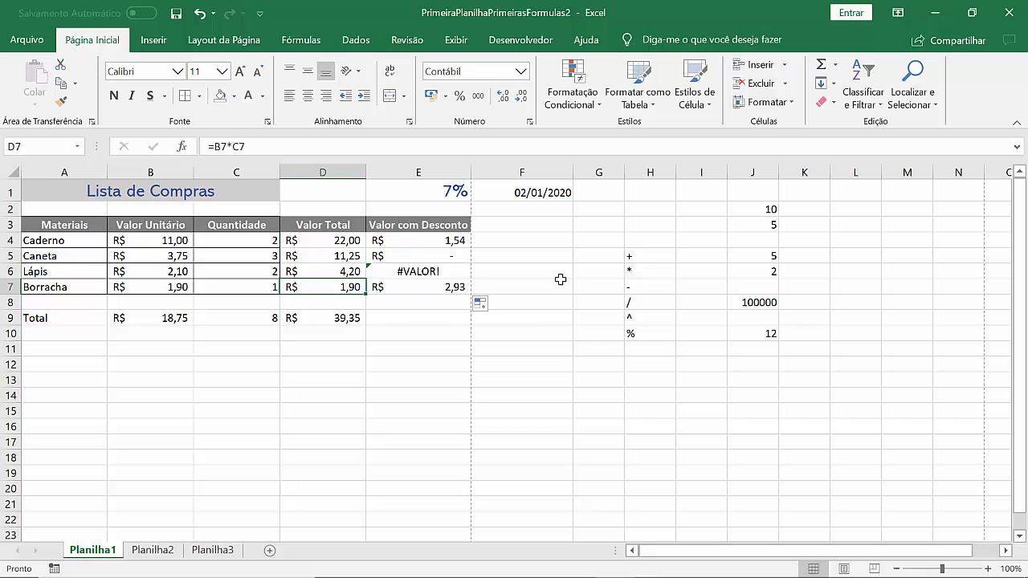
key("Right")
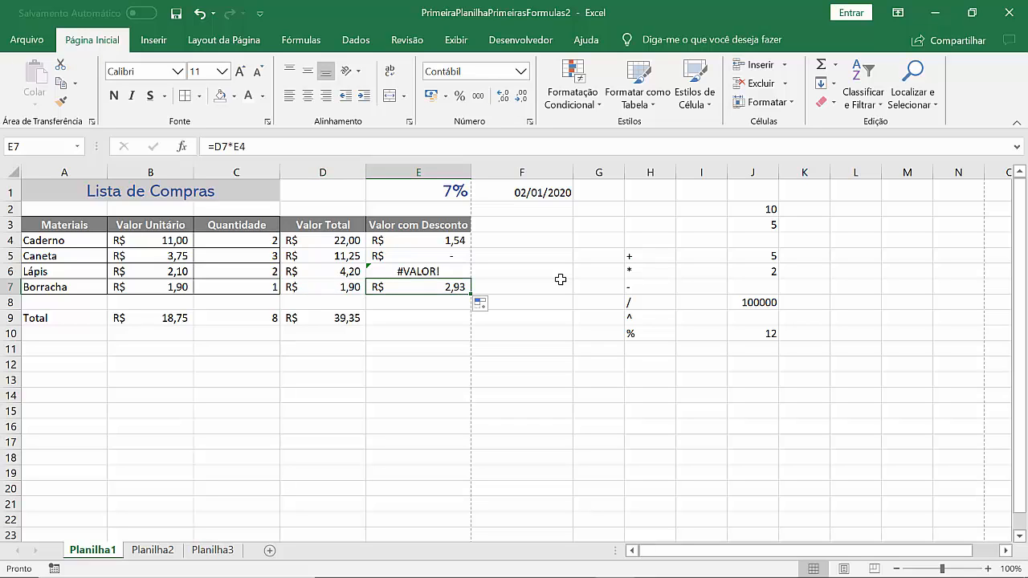
key("Up")
key("Up")
key("Up")
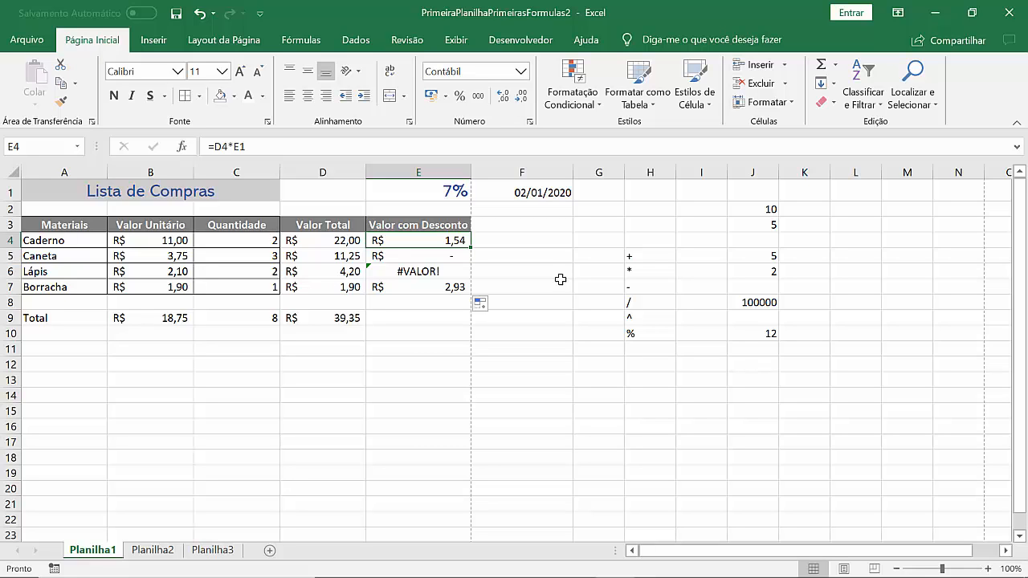
Clear the copied formulas from E5, E6 and E7 one at a time, and undo the three deletions
key("Down")
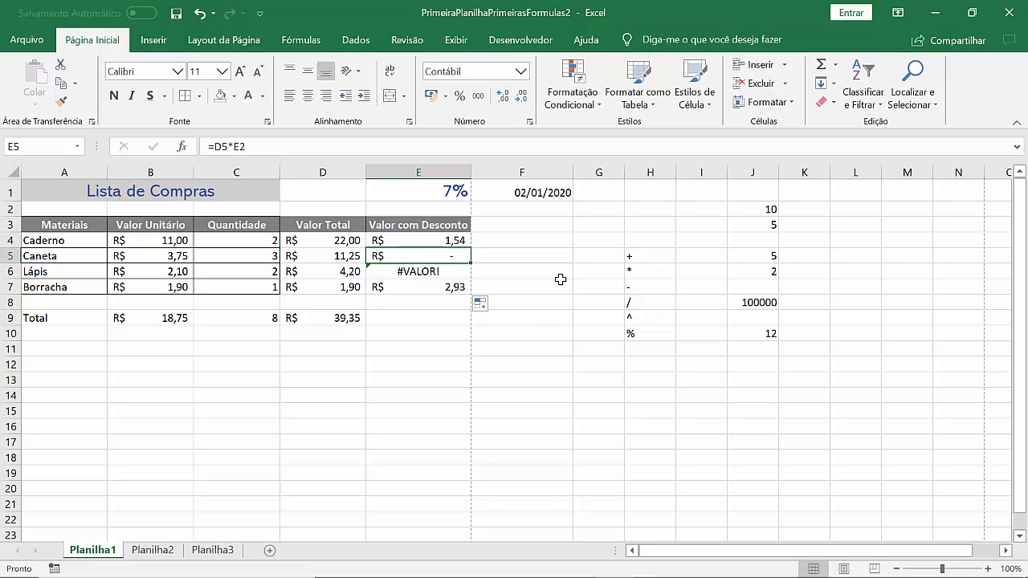
key("Delete")
key("Down")
key("Delete")
key("Down")
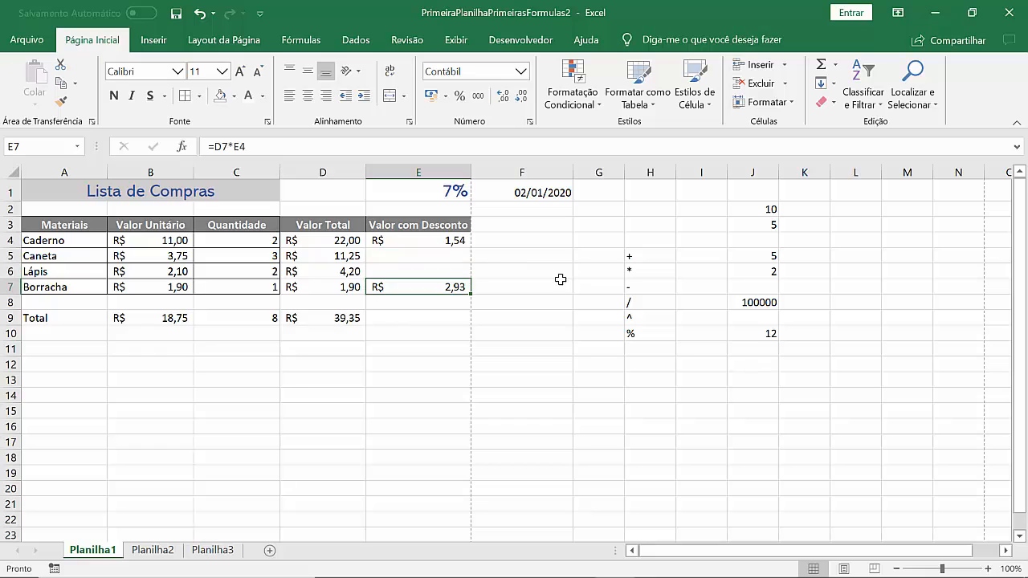
key("Delete")
key("Up")
key("Up")
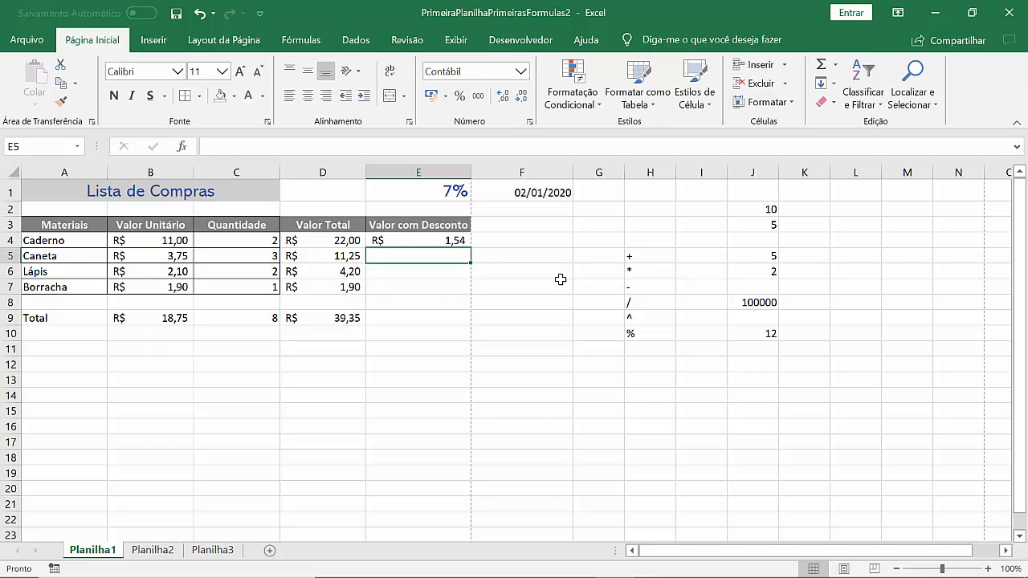
key("ctrl+z")
key("ctrl+z")
key("ctrl+z")
Clear the copied formulas from the range E5:E7 in a single deletion
key("shift+Down")
key("shift+Down")
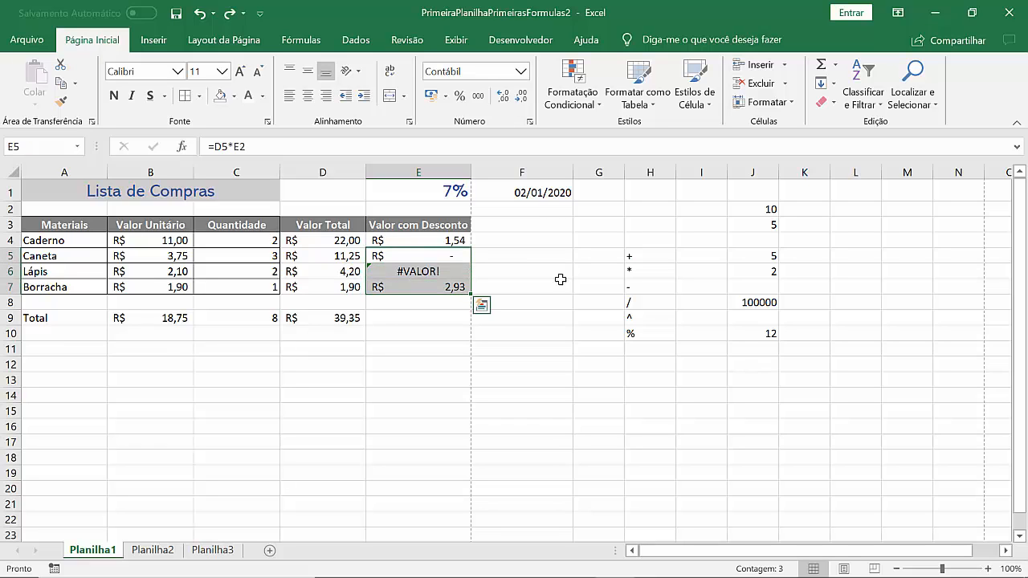
key("Delete")
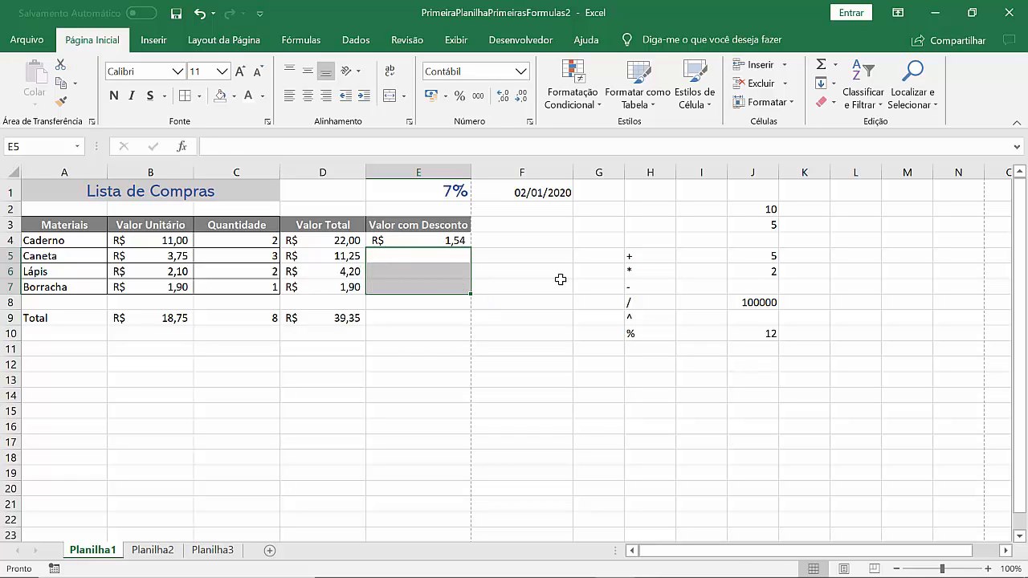
Convert the E1 reference in E4's formula to the absolute reference $E$1
key("Up")
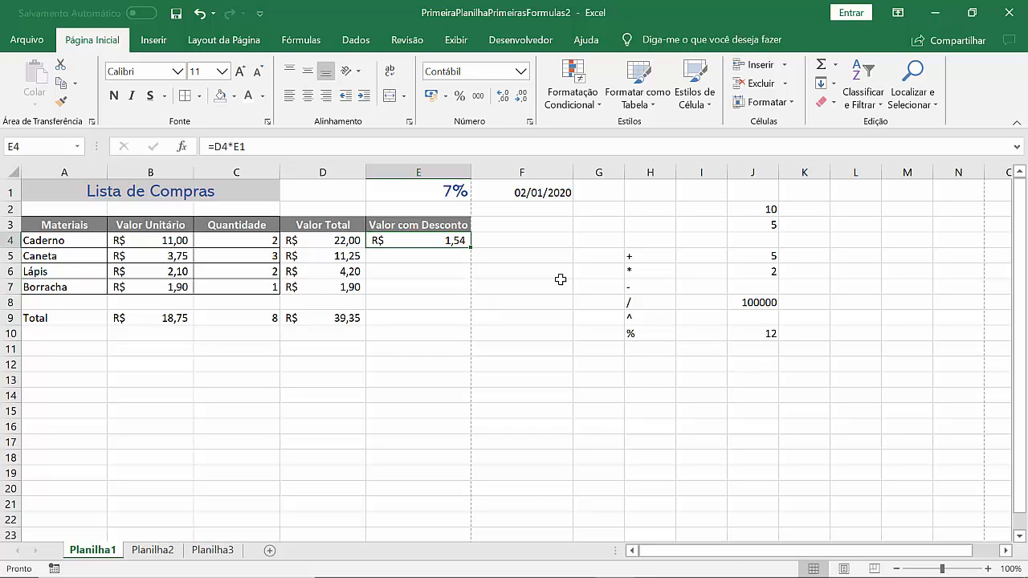
double_click(241, 147)
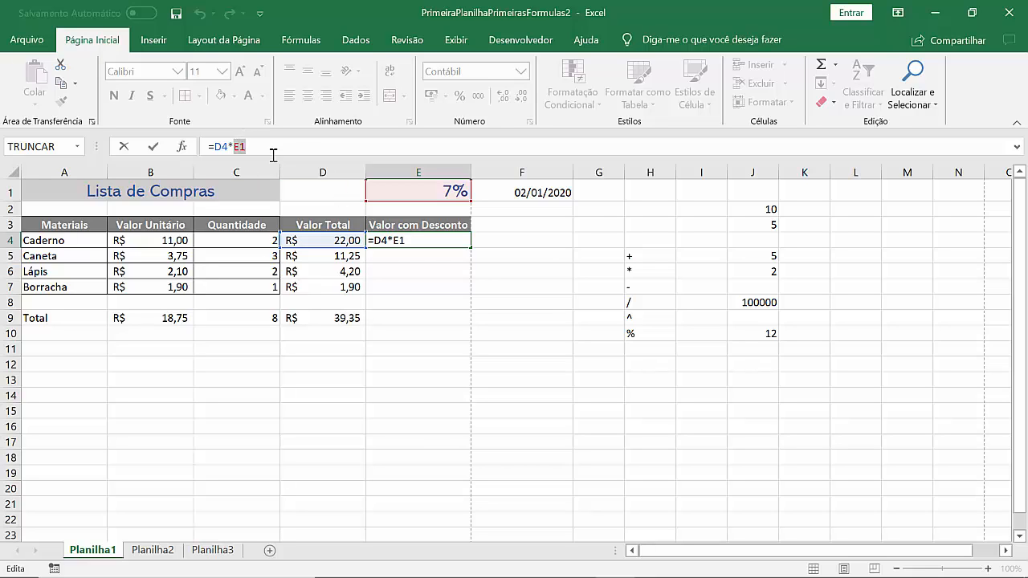
key("F4")
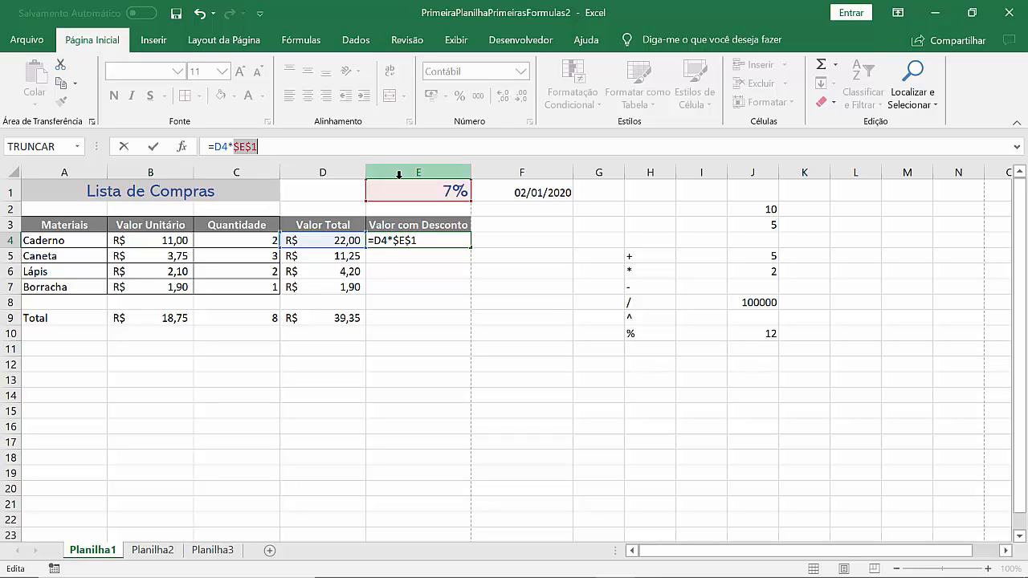
Remove and restore the dollar sign before E in E4's formula, and commit it as =D4*$E$1
left_click(241, 149)
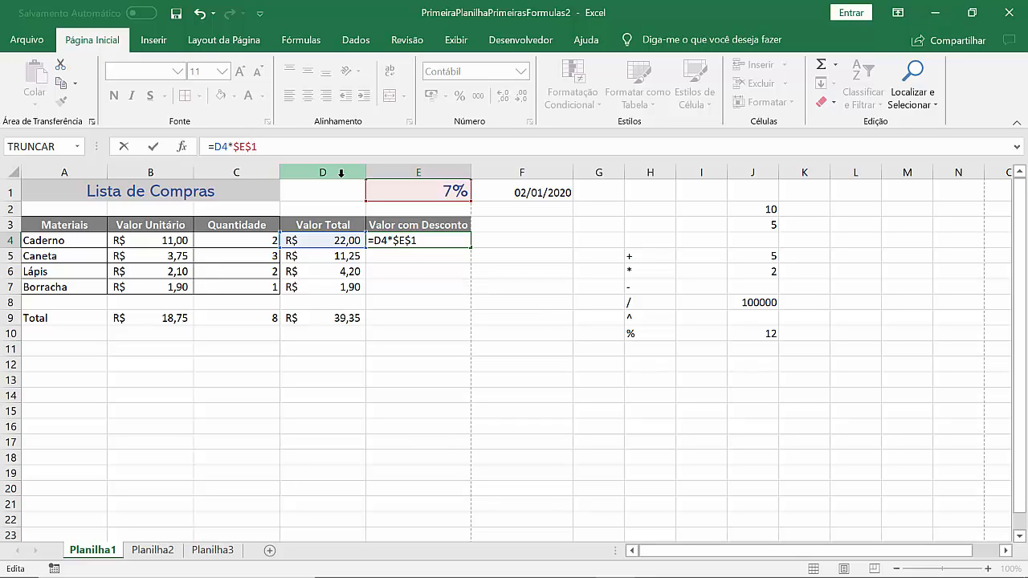
key("BackSpace")
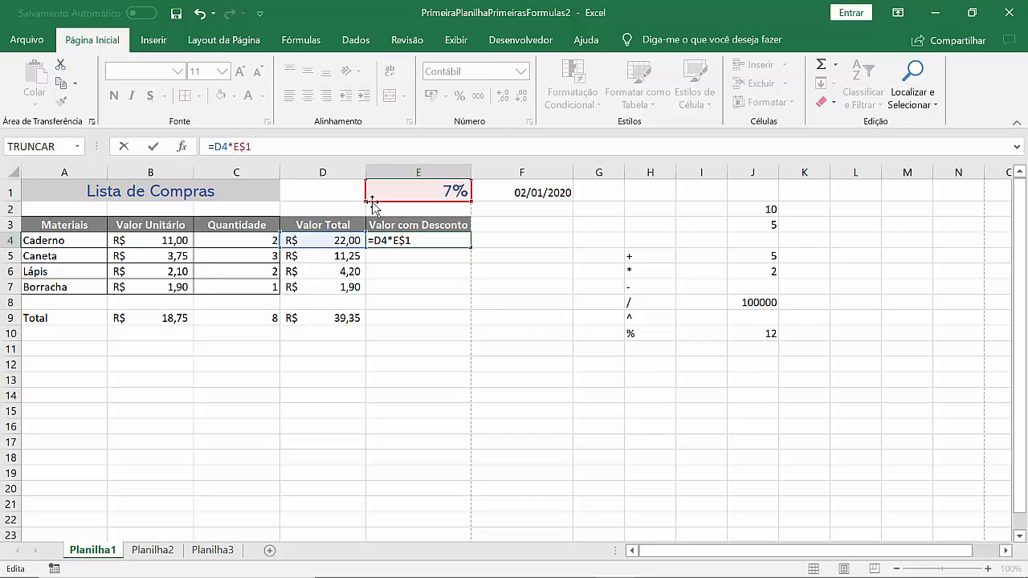
type("$")
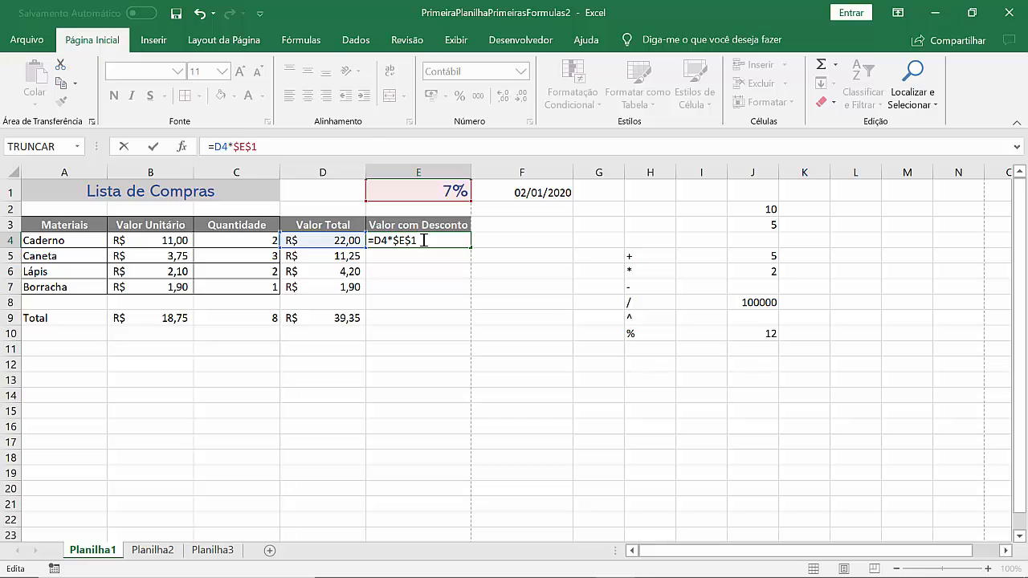
key("ctrl+Return")
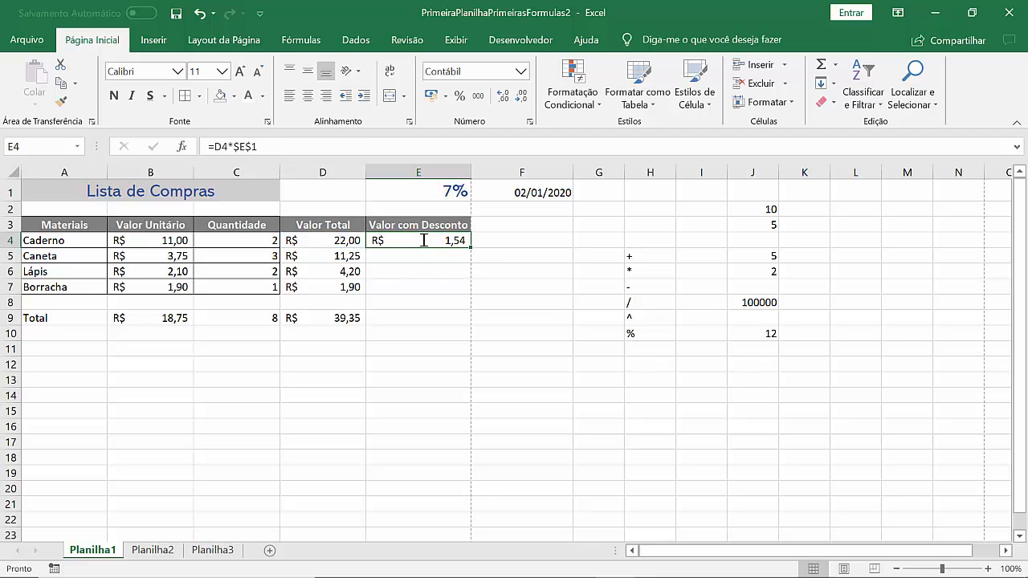
Copy E4's discount formula down through E7 and review the references in the copied formulas, returning to E4
double_click(470, 249)
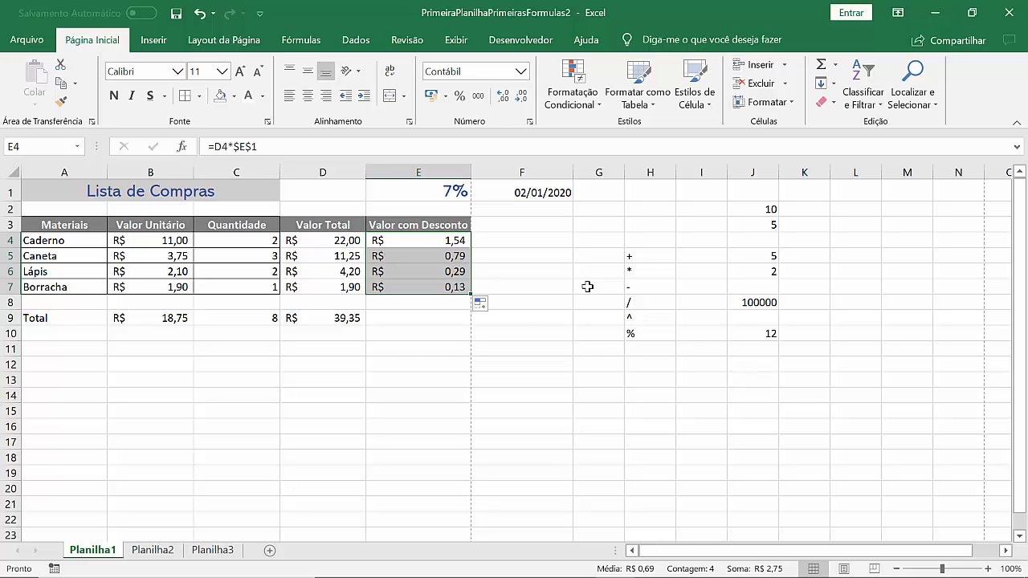
key("Down")
key("Down")
key("Down")
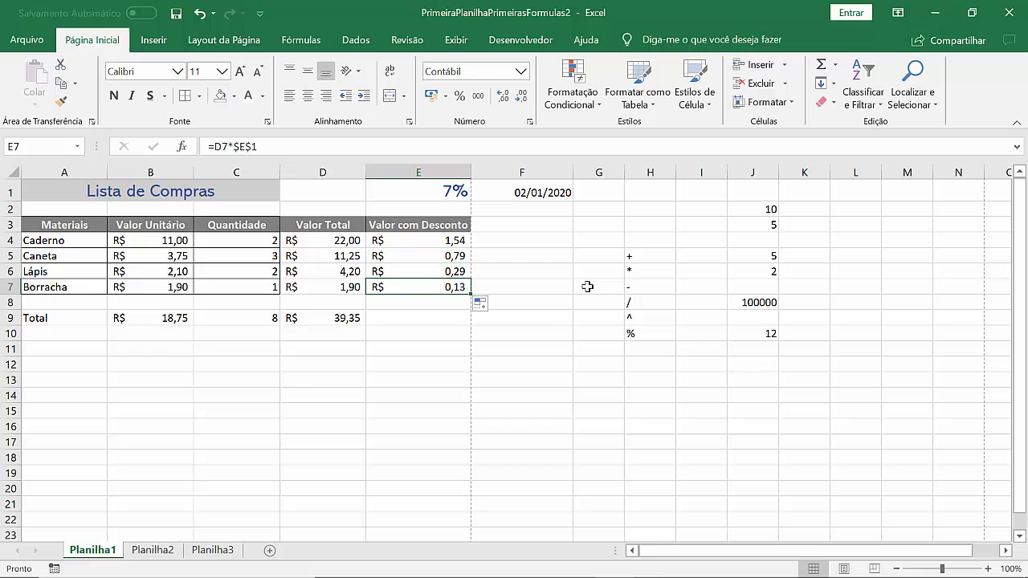
key("Up")
key("Up")
key("Up")
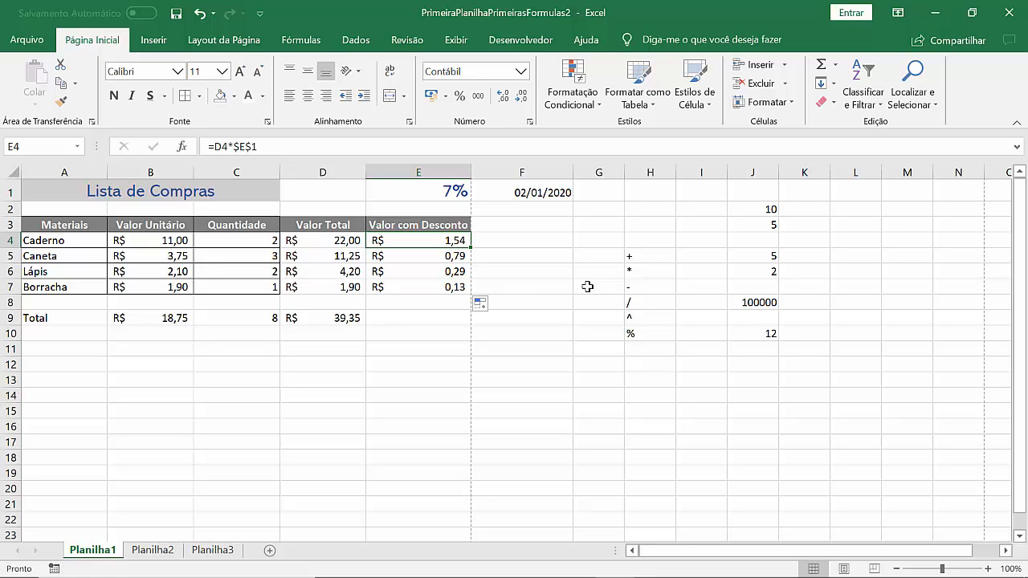
Rename the column header in E3 to "Valor do Desconto"
key("Right")
key("Up")
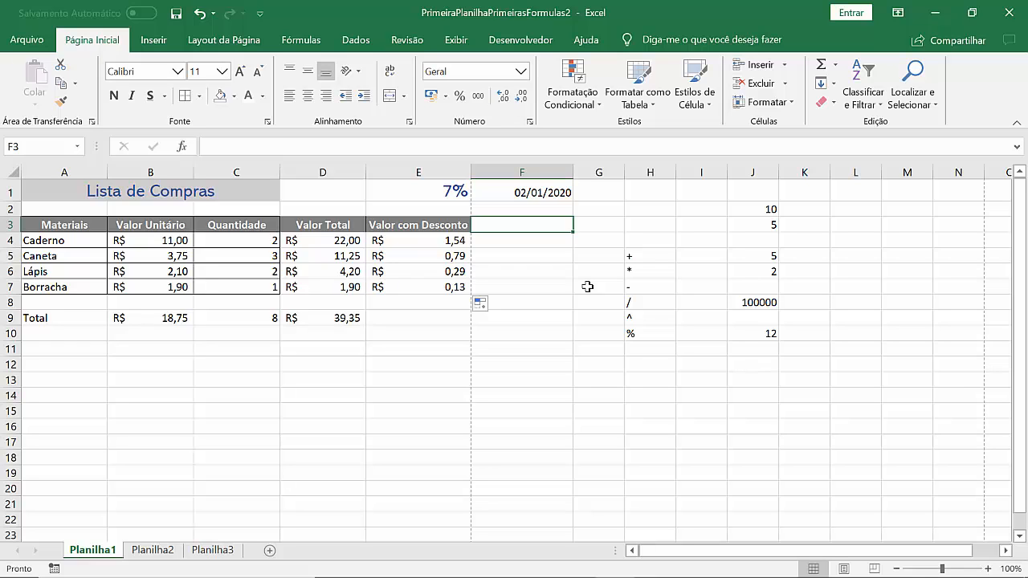
key("Left")
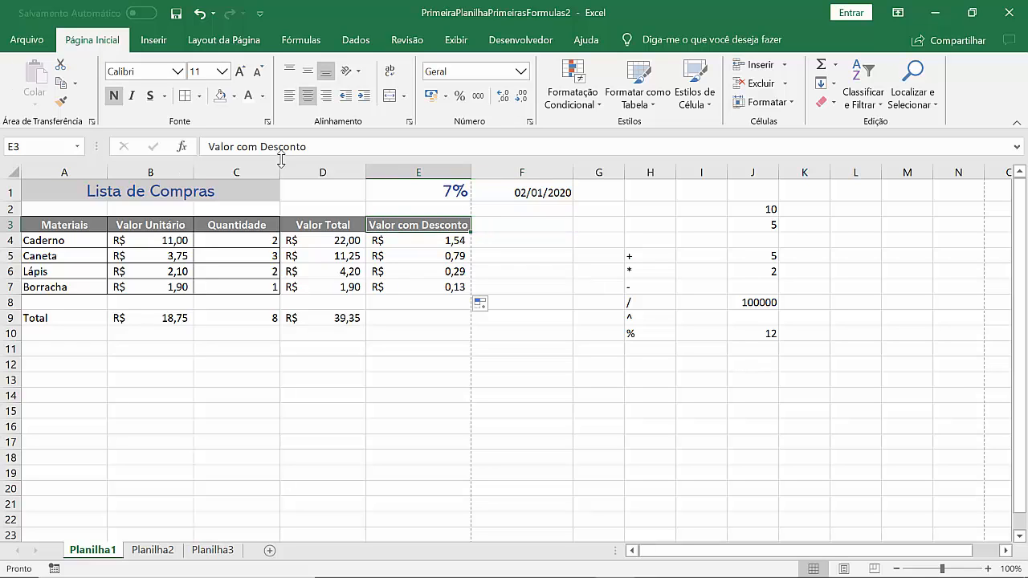
left_click(260, 147)
key("BackSpace")
key("BackSpace")
key("BackSpace")
key("BackSpace")
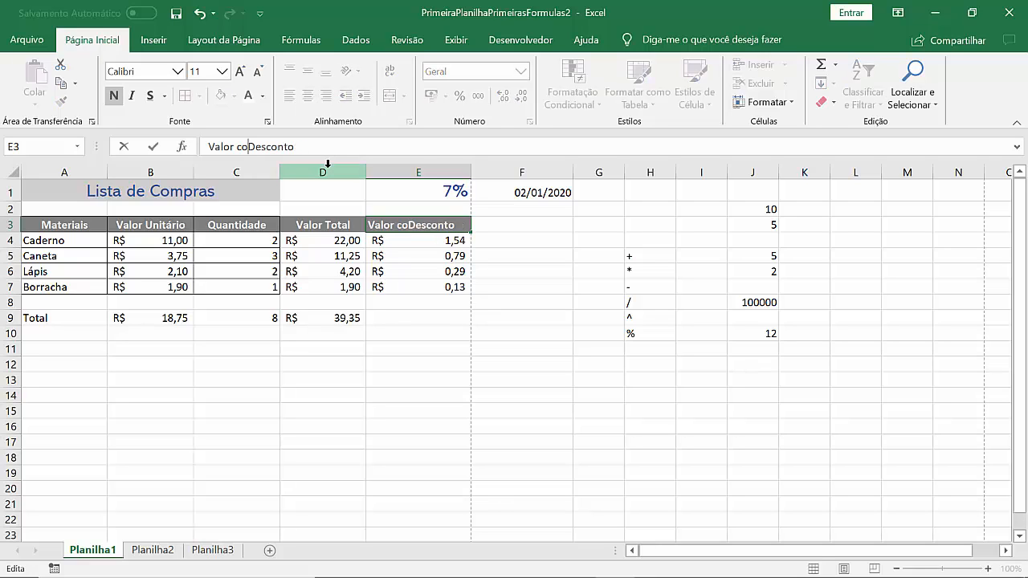
type("do")
key("Return")
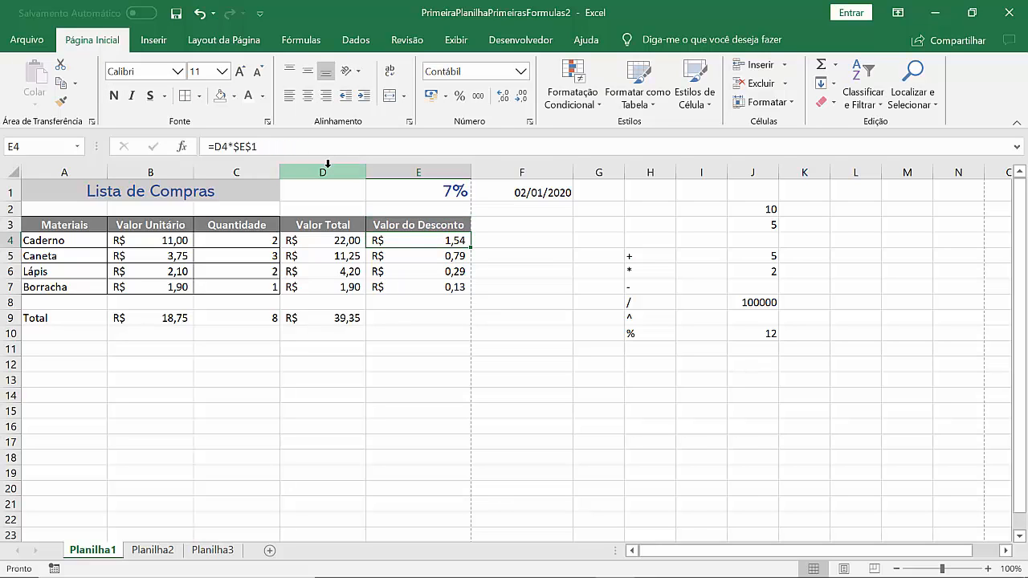
Add the column header "Valor com Desconto" in F3
key("Right")
key("Right")
key("Left")
key("Up")
type("Va")
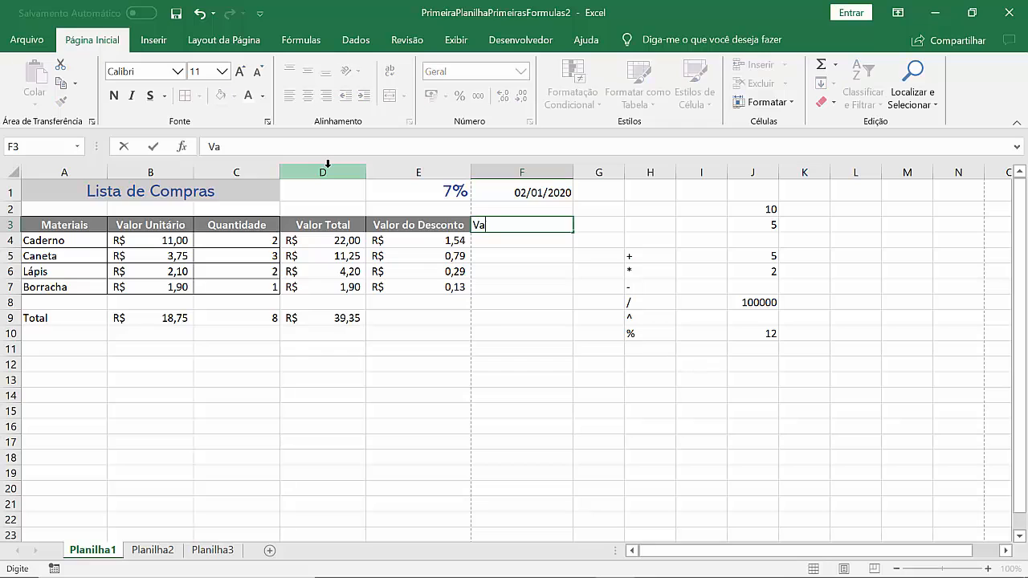
type("lor com Desconto")
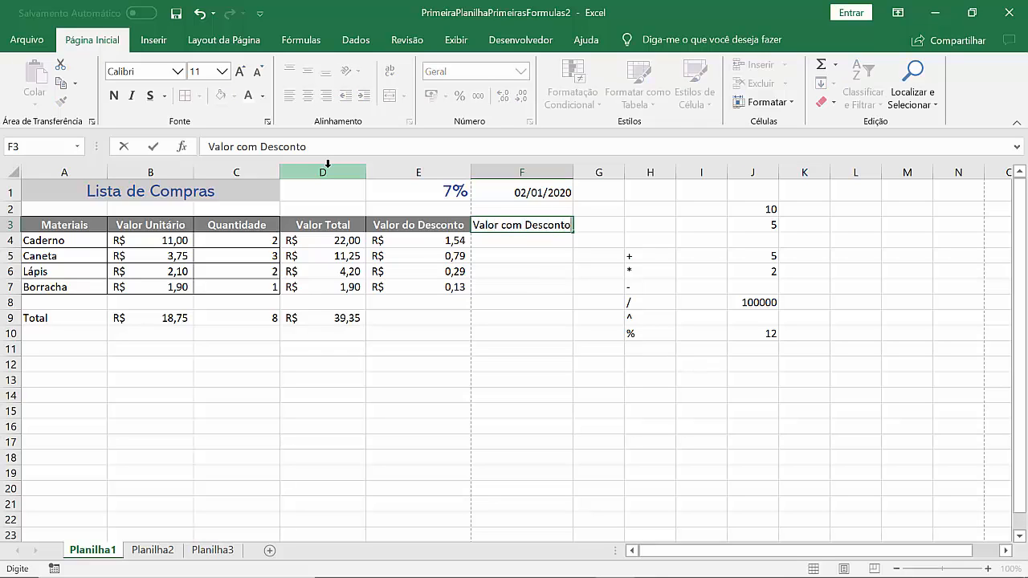
key("Return")
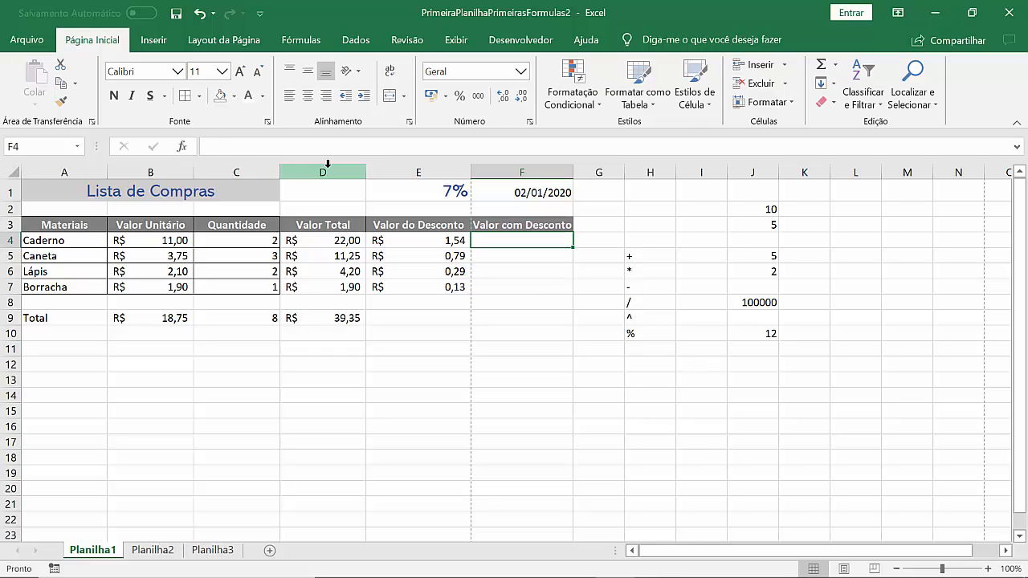
Calculate Caderno's discounted value in F4 with =D4-E4 and copy the formula down through F7
type("=")
key("Left")
key("Left")
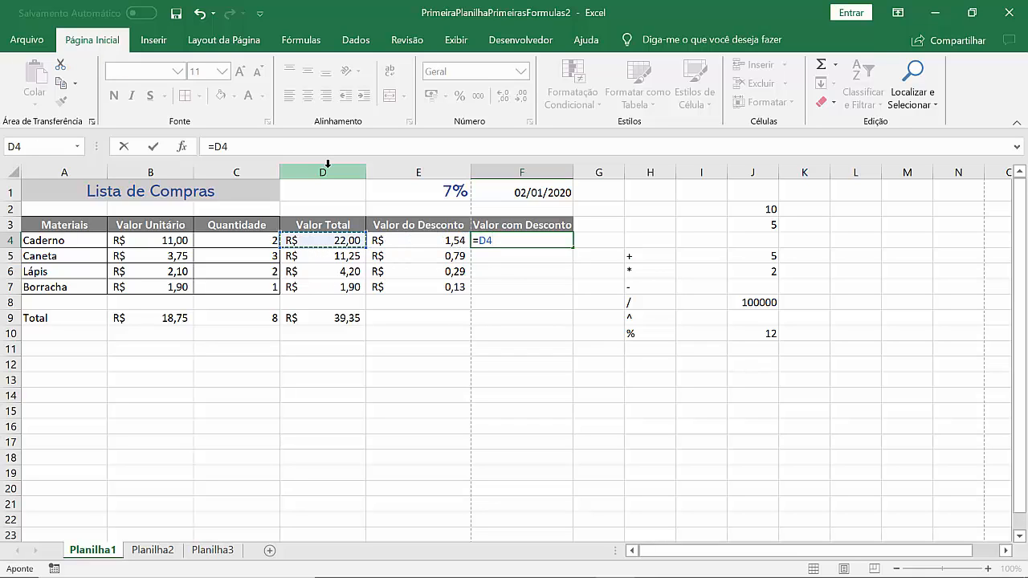
type("-")
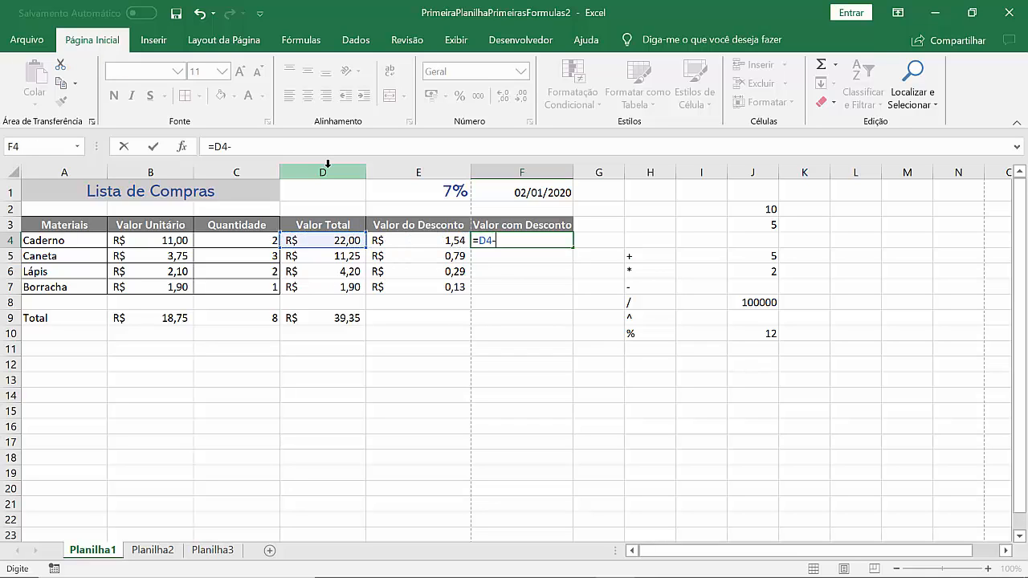
left_click(469, 244)
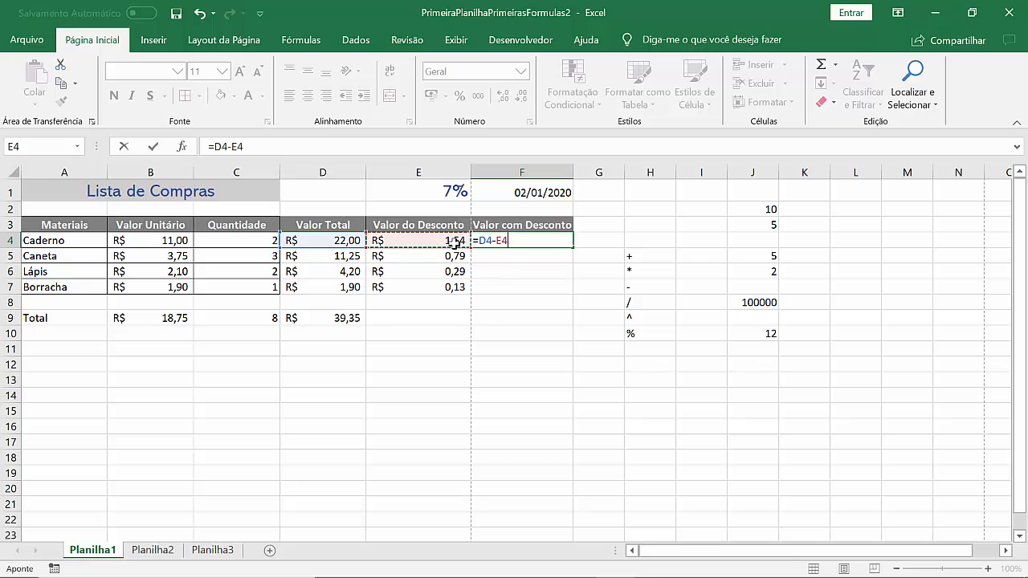
key("Return")
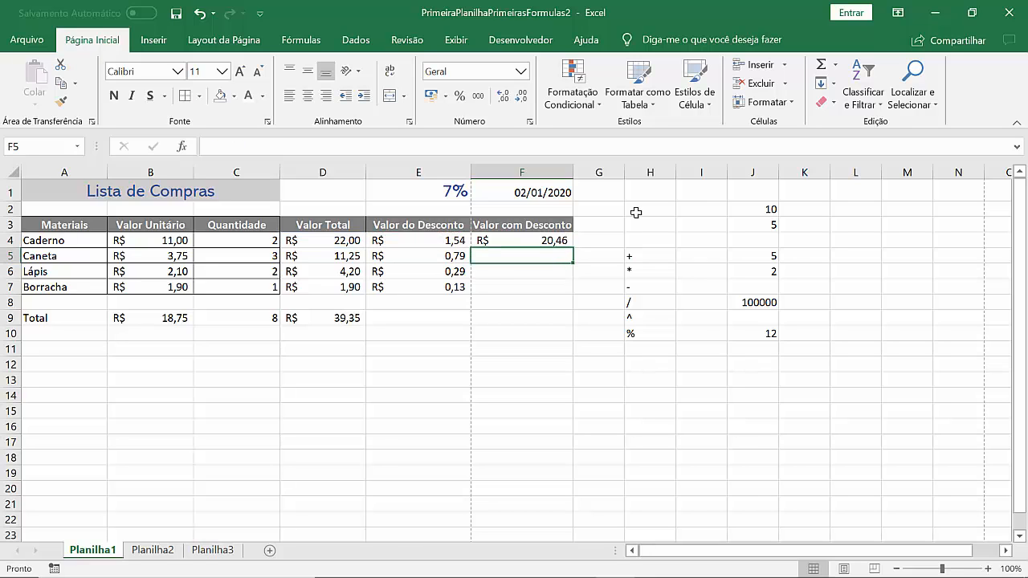
left_click(567, 241)
double_click(571, 249)
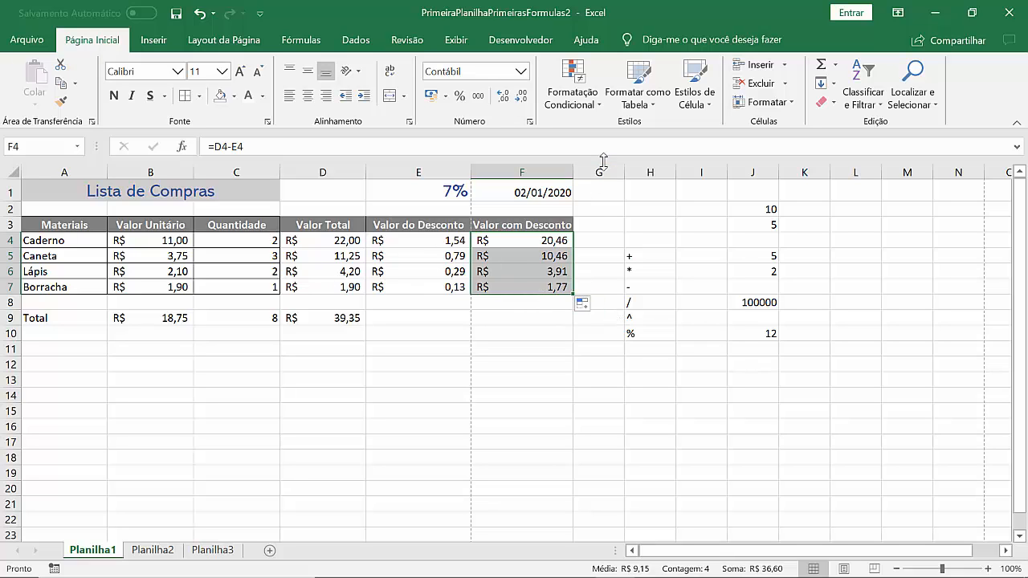
Insert a blank column G directly after the Valor com Desconto column
right_click(550, 173)
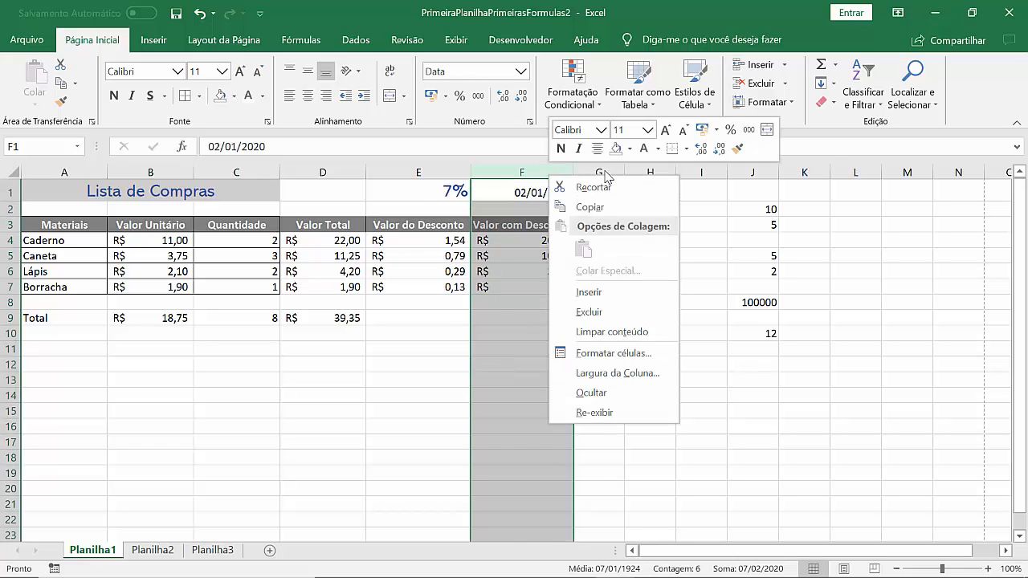
right_click(608, 175)
left_click(689, 288)
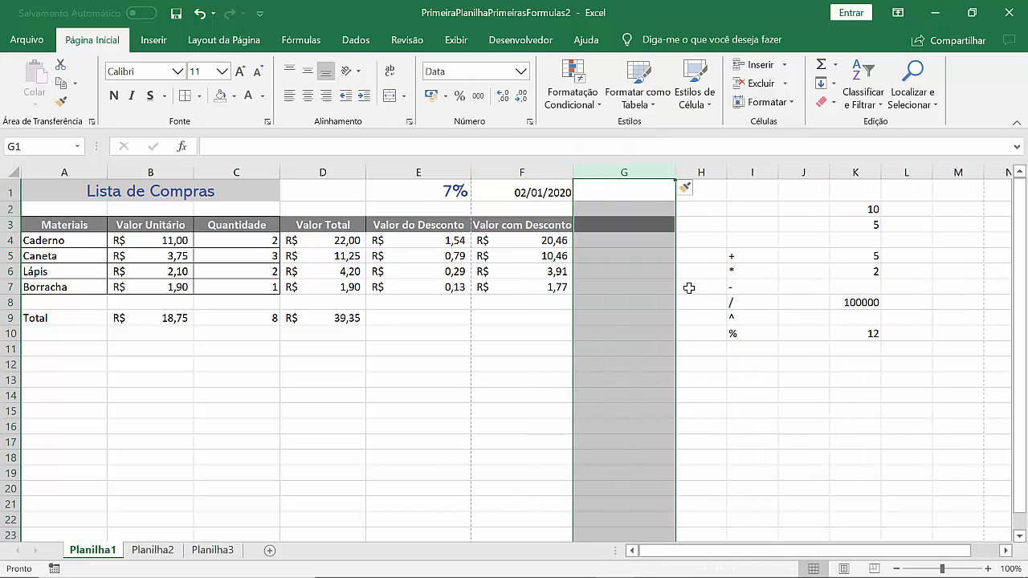
left_click(679, 315)
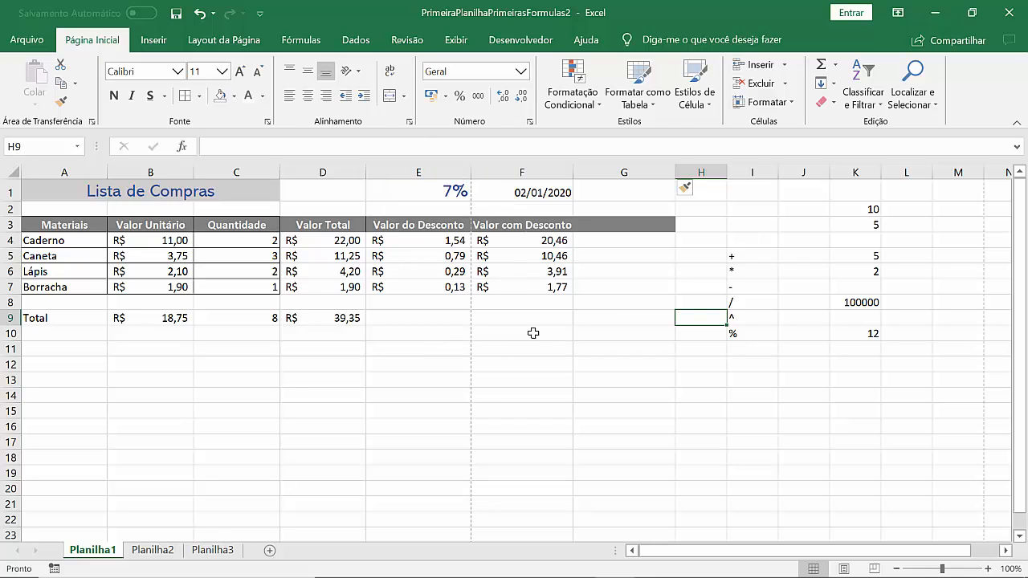
Add the column header "Valor com desconto" in G3
left_click(619, 228)
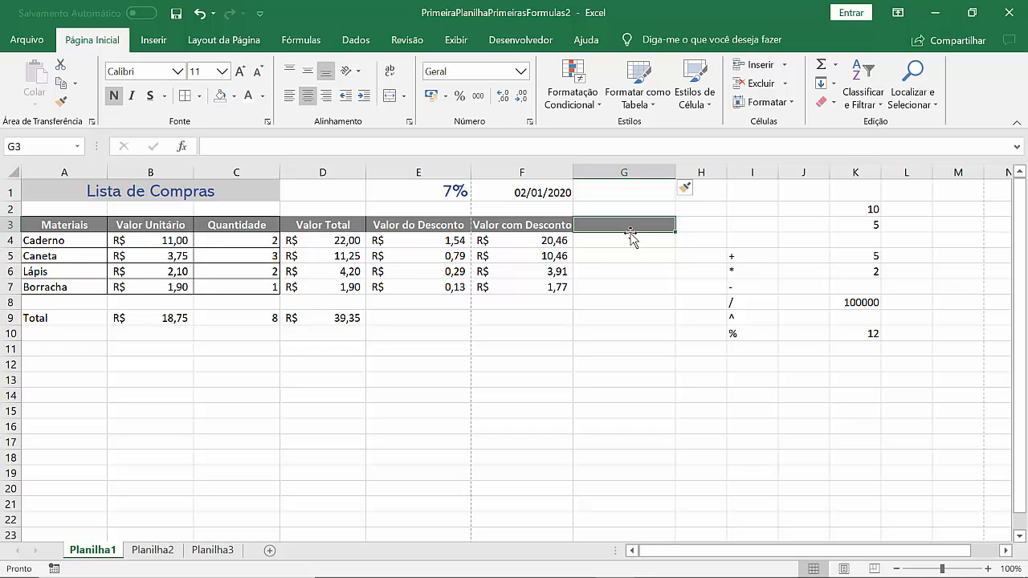
type("Valor c")
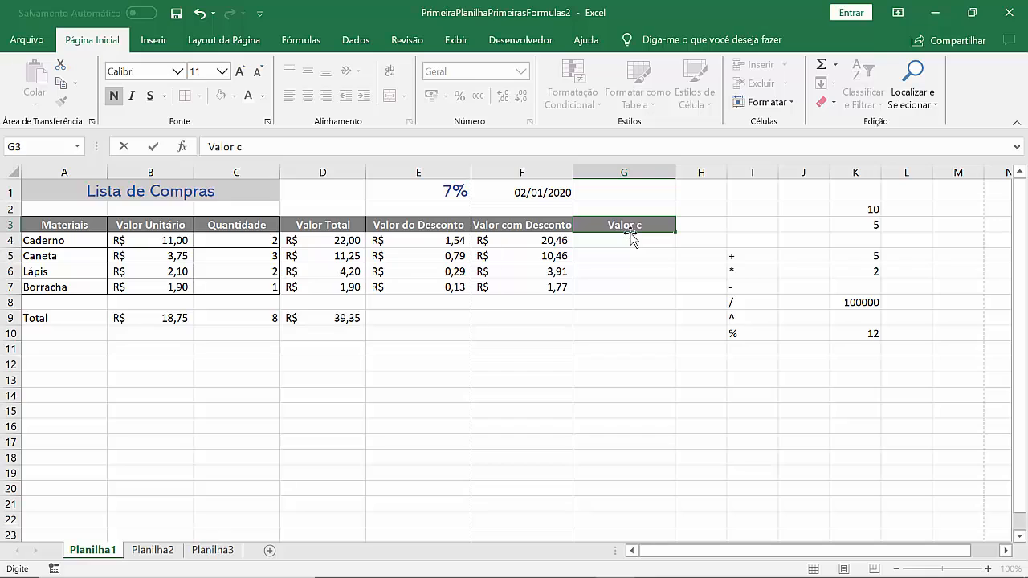
type("om desconto")
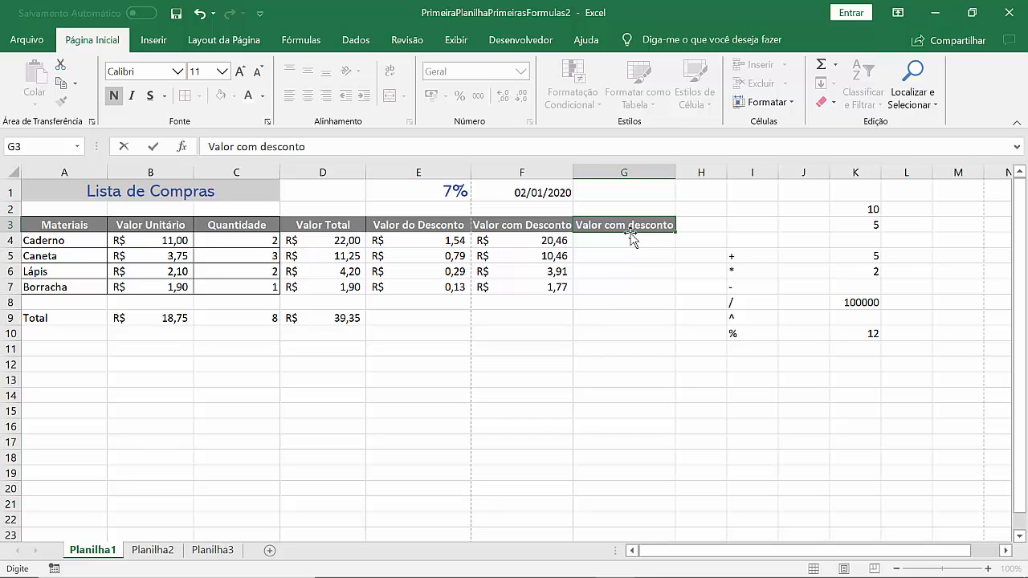
key("Return")
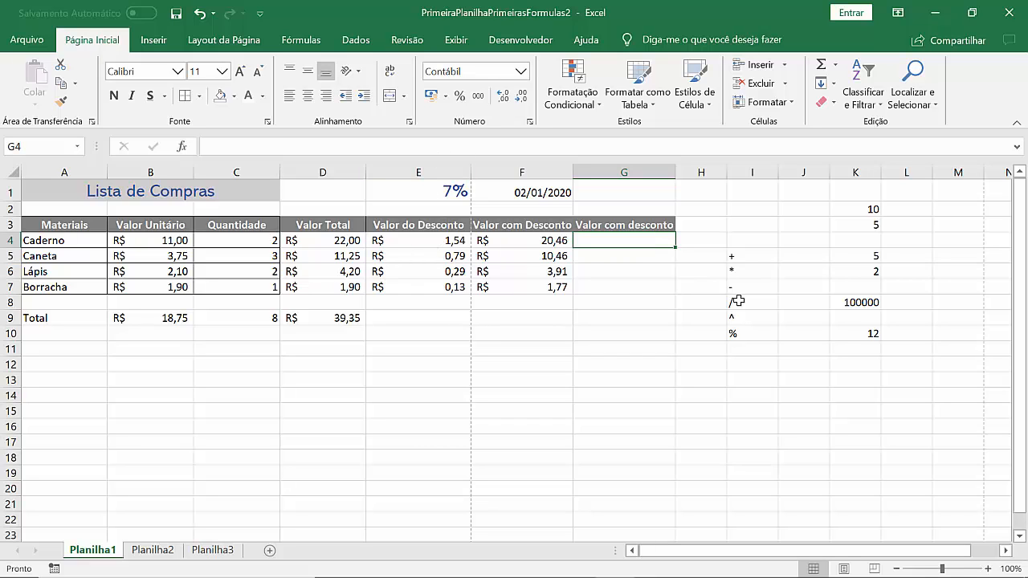
Calculate the discounted value in G4 with the single formula =D4-(D4*$E$1) and copy it down through G7
type("=")
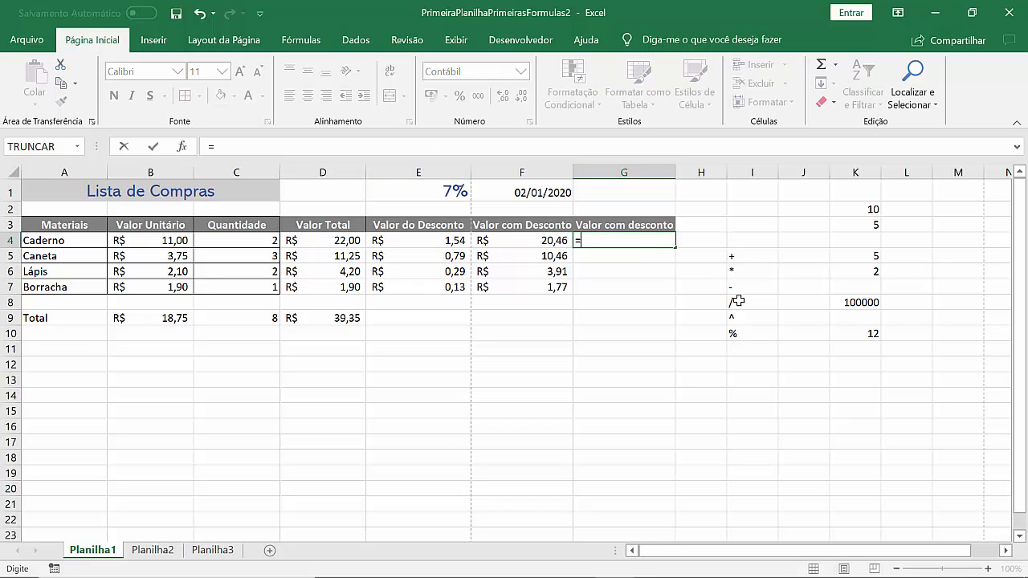
left_click(344, 241)
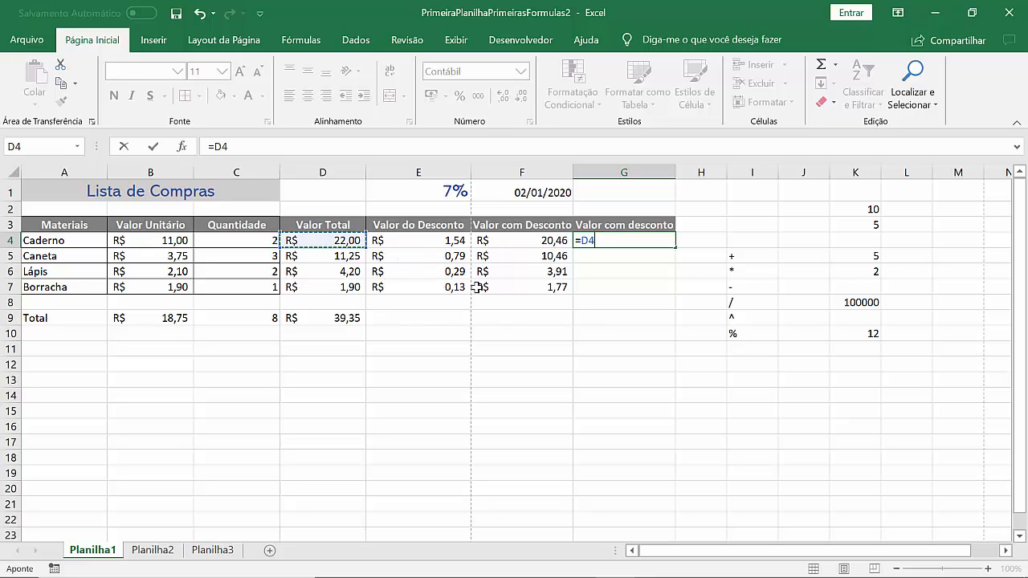
type("-(")
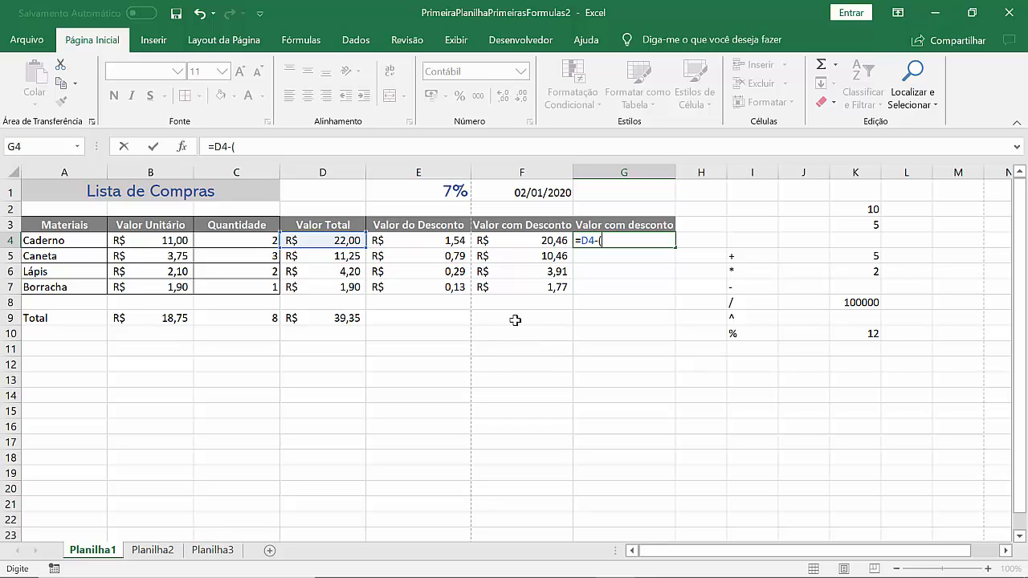
left_click(337, 240)
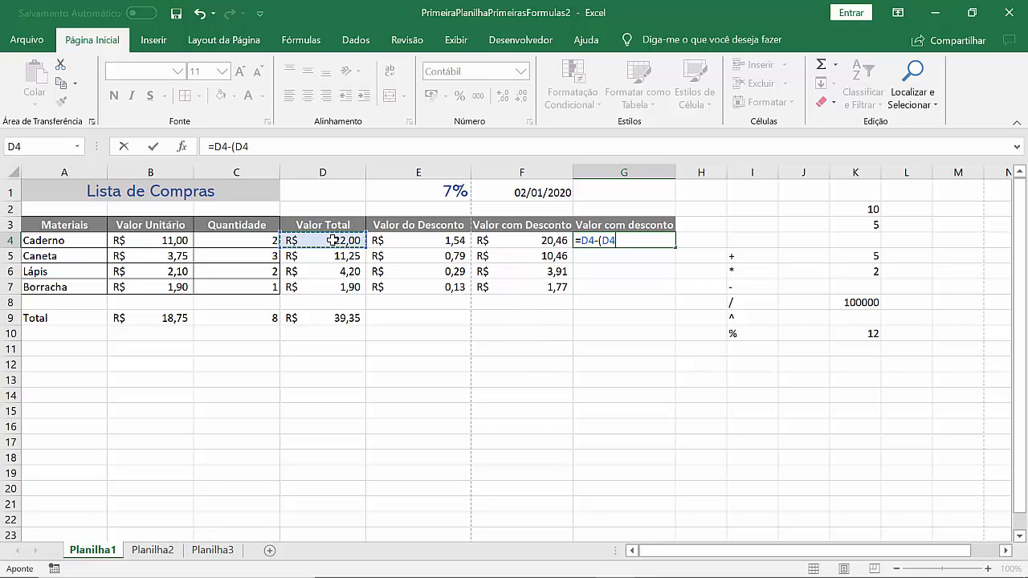
type("*")
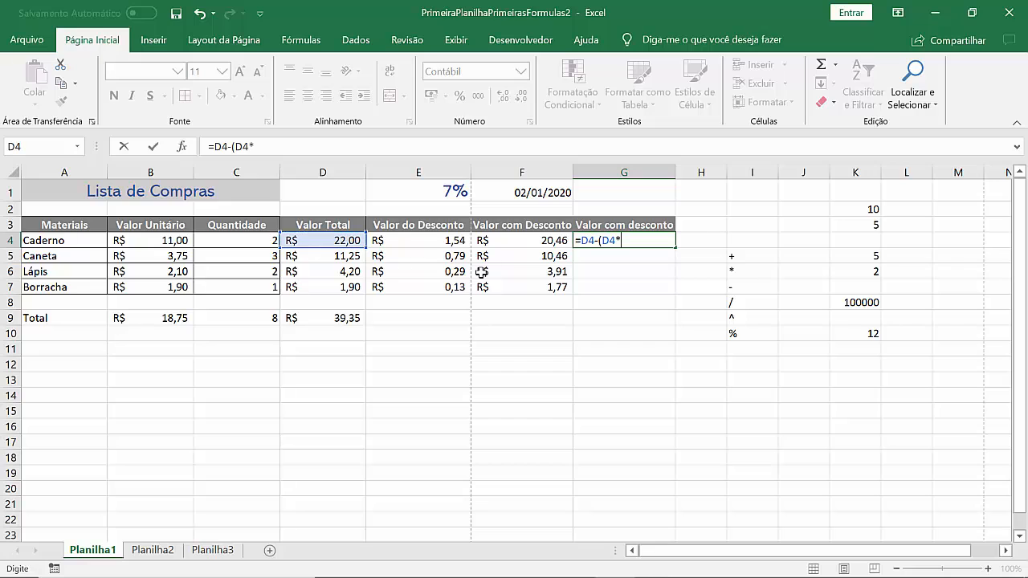
left_click(428, 188)
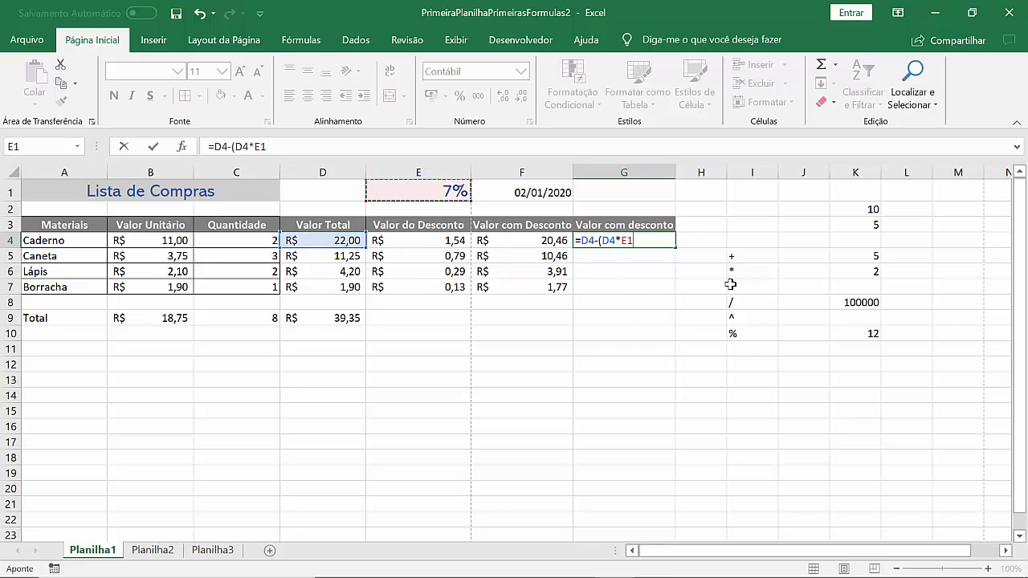
key("F4")
type(")")
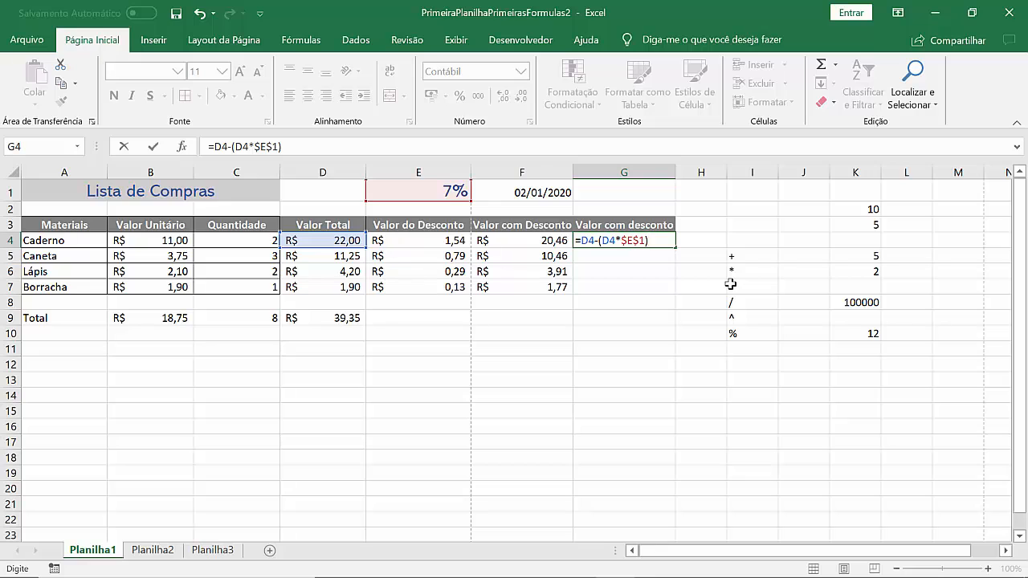
key("Return")
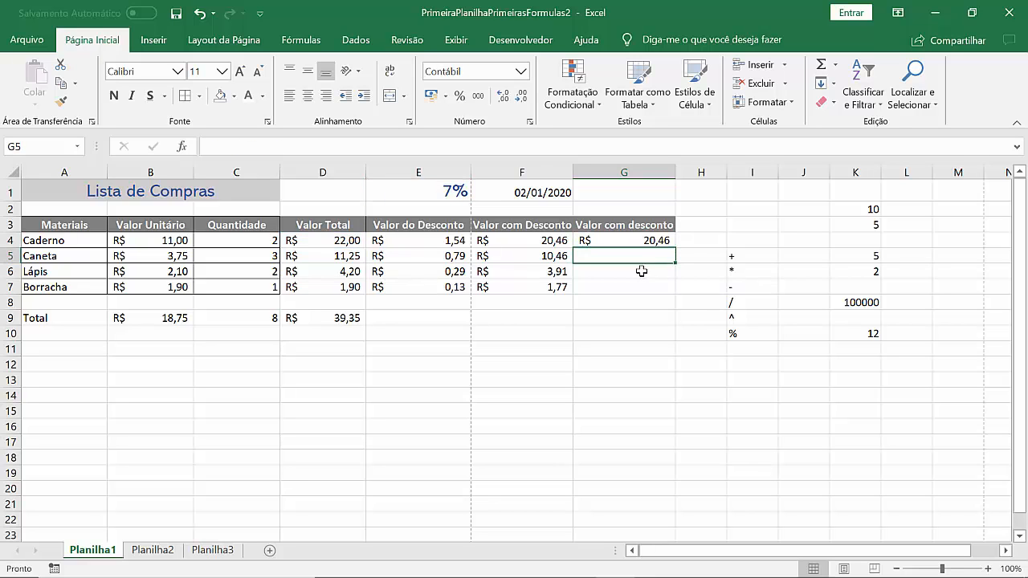
left_click(664, 242)
left_click_drag(675, 250, 675, 289)
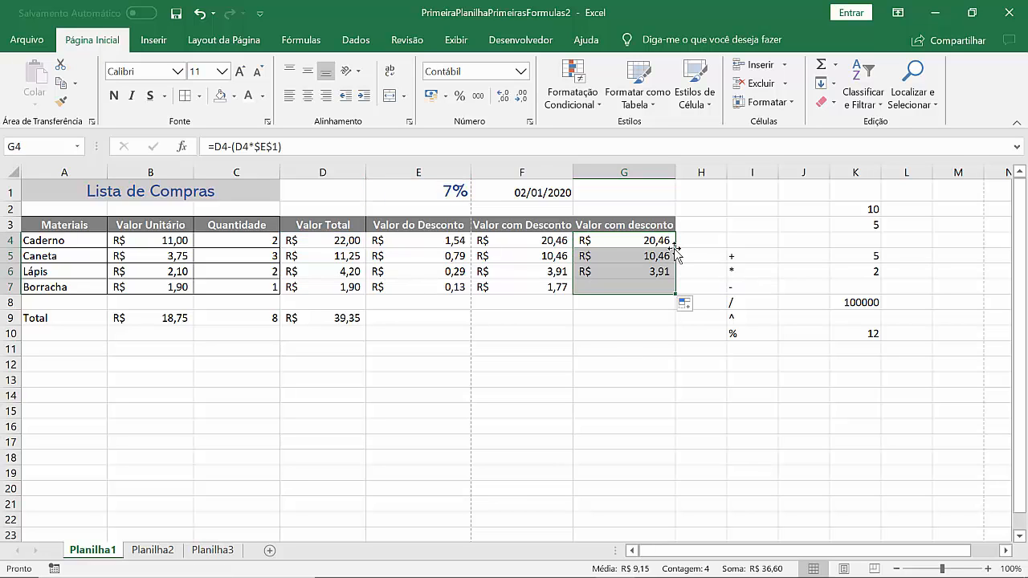
Compare the Caderno formulas in E4, F4 and G4
left_click(454, 239)
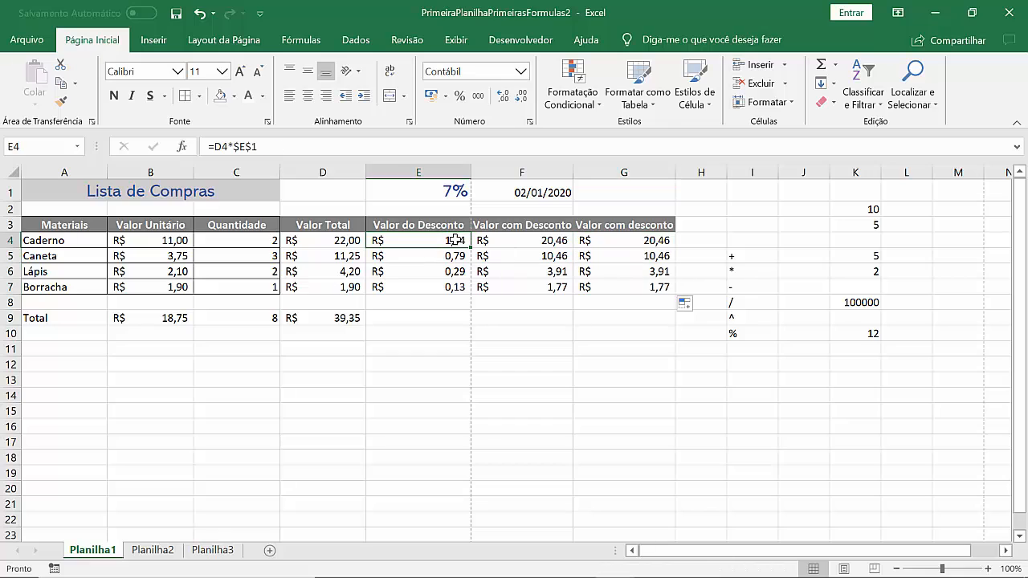
left_click(530, 241)
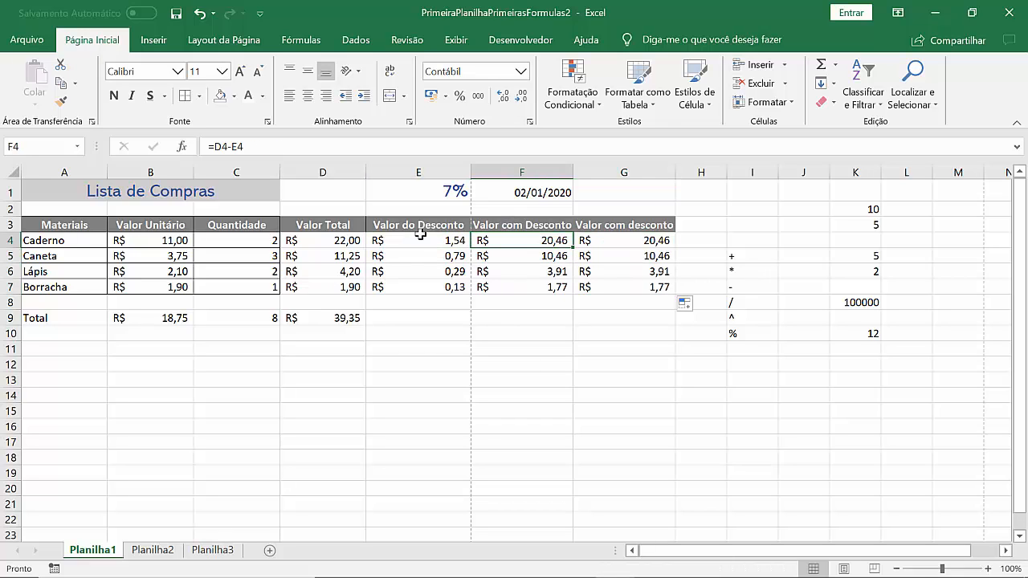
left_click(636, 244)
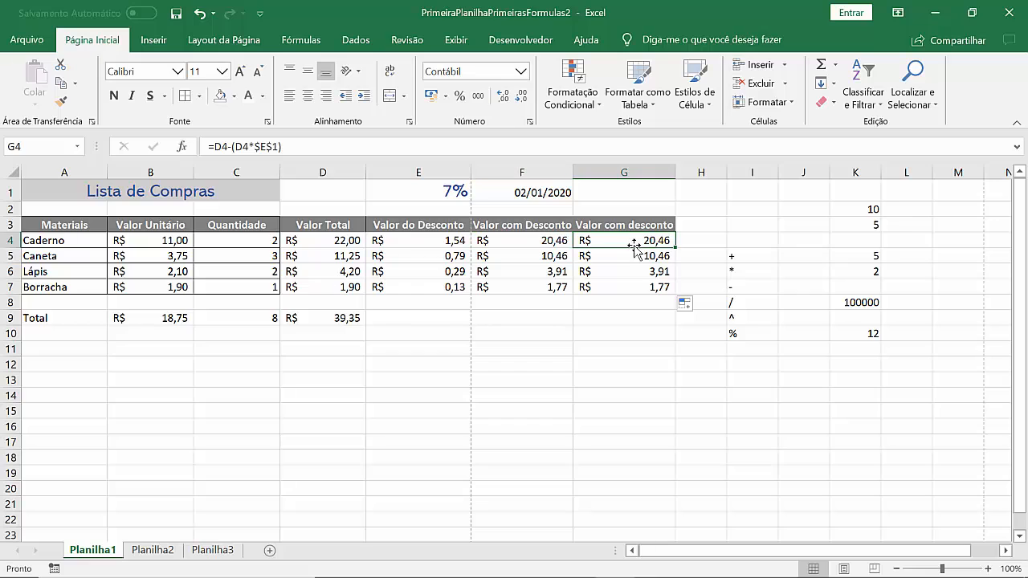